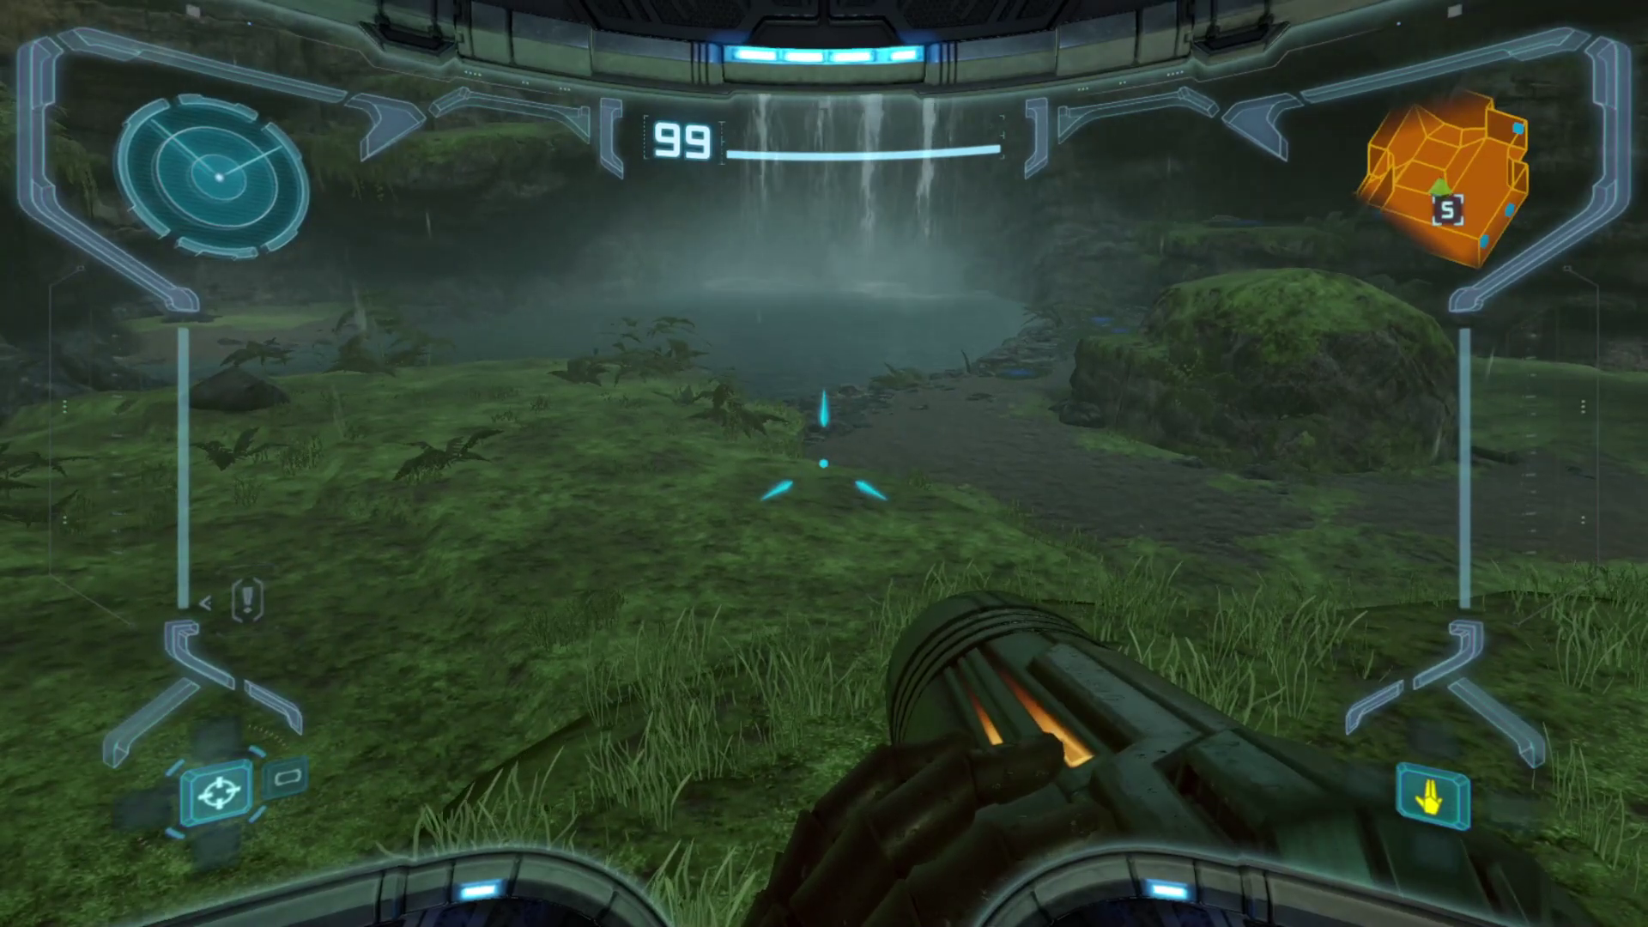
- Switch from the running game to the yuzu main window and toggle mouse panning
key(alt+Tab)
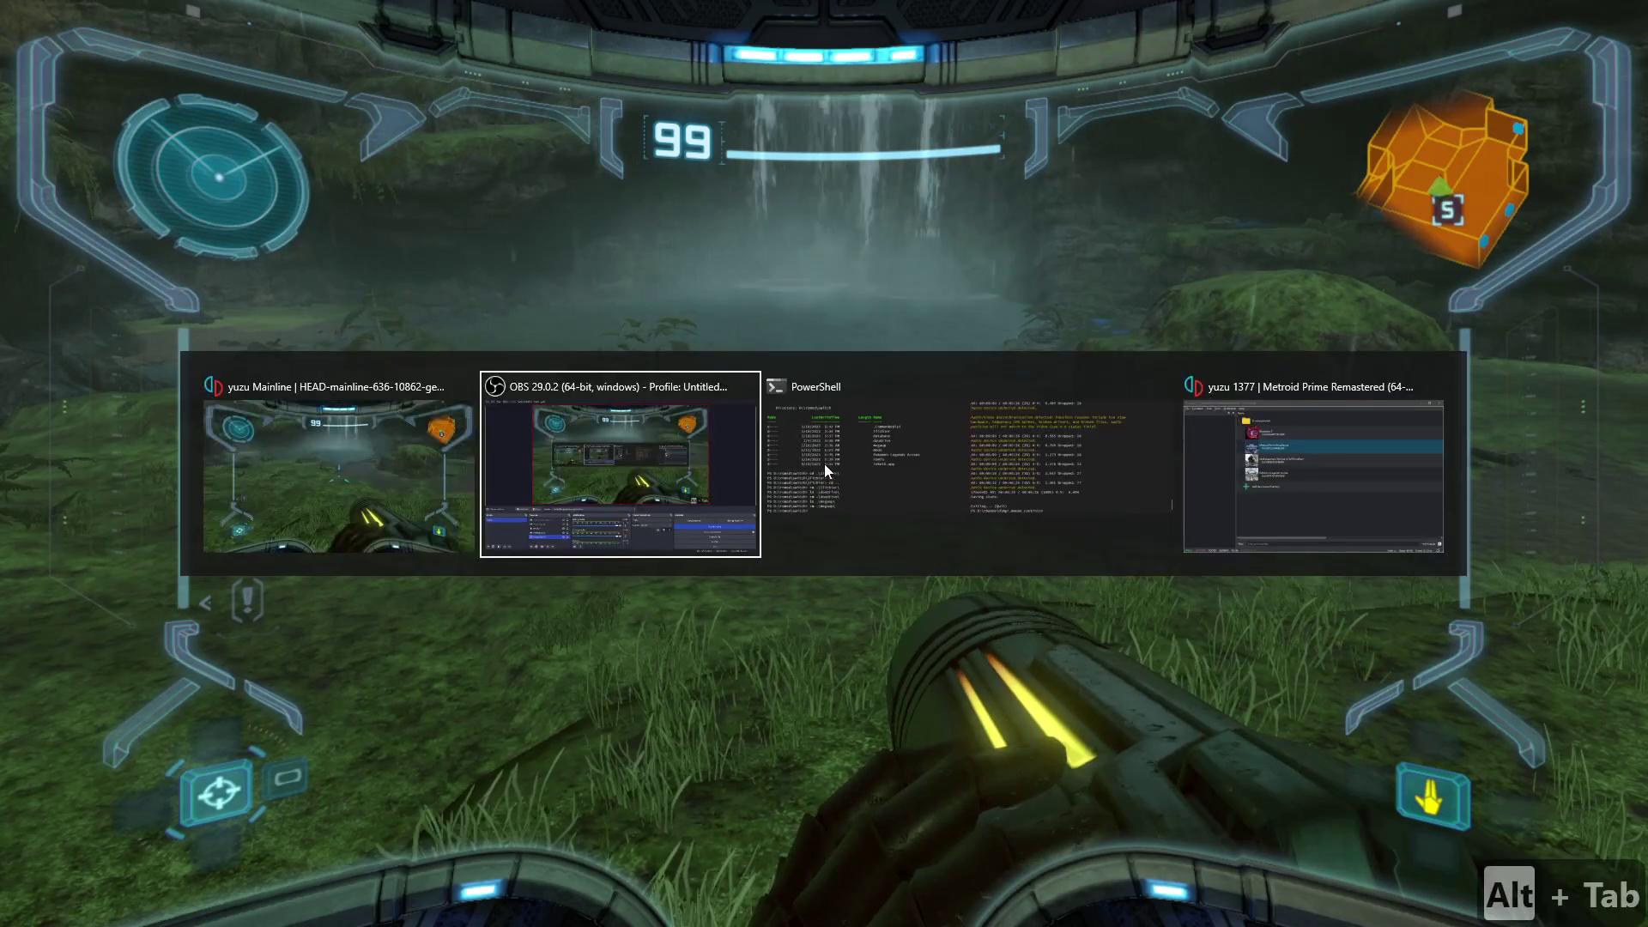
key(alt+Tab)
key(alt+Tab)
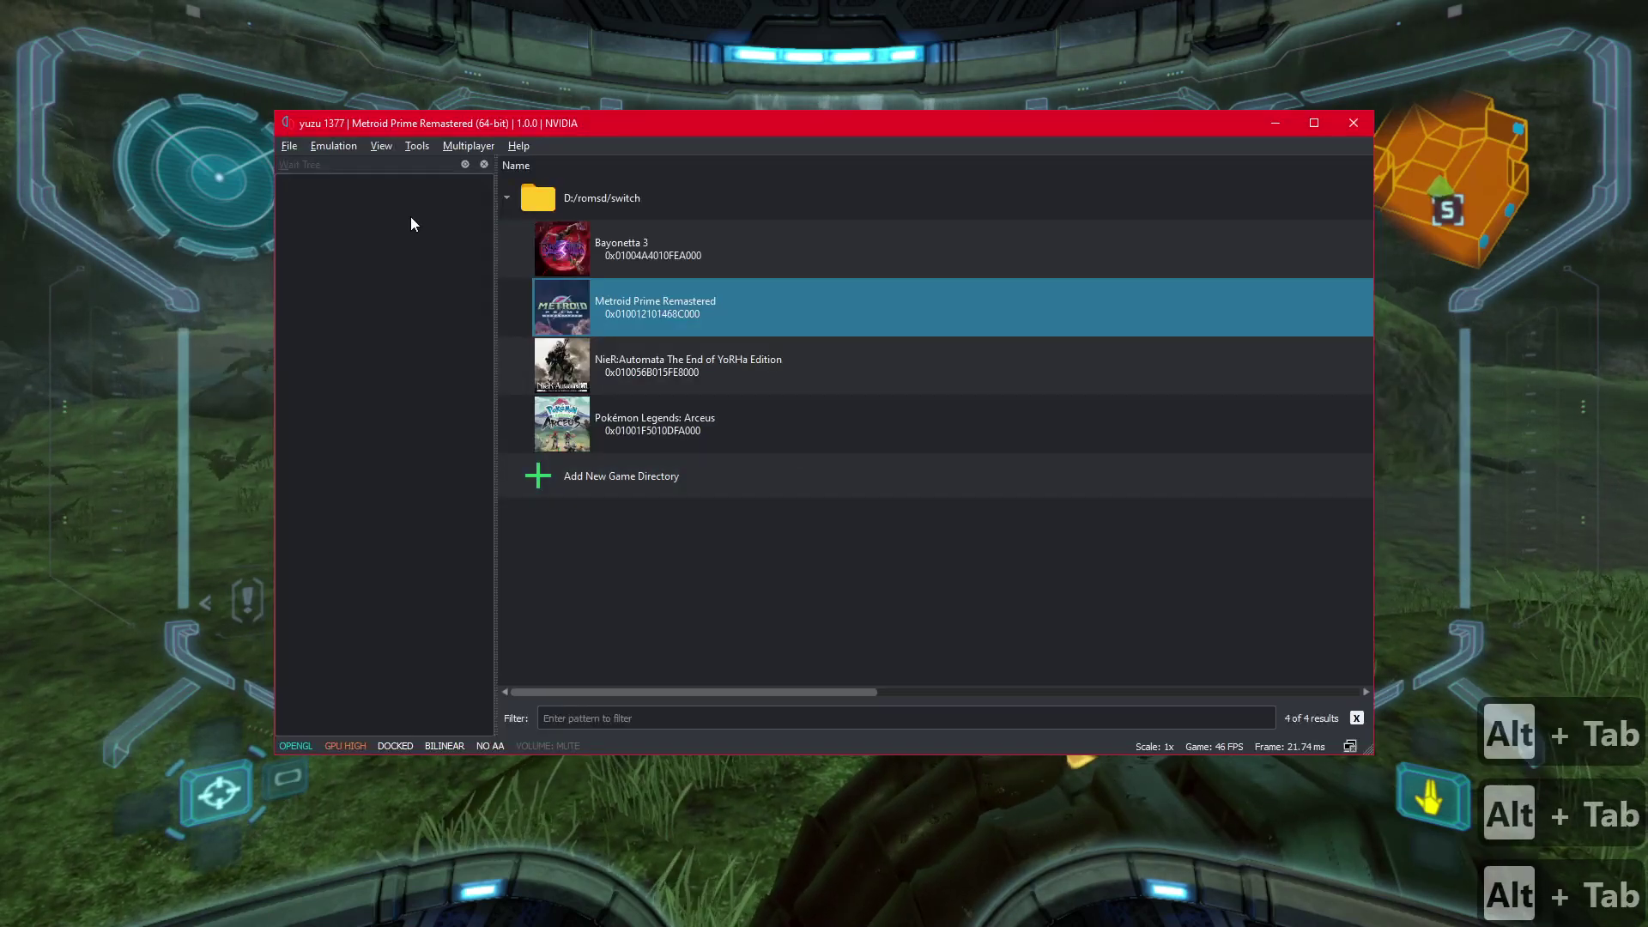
key(ctrl+F9)
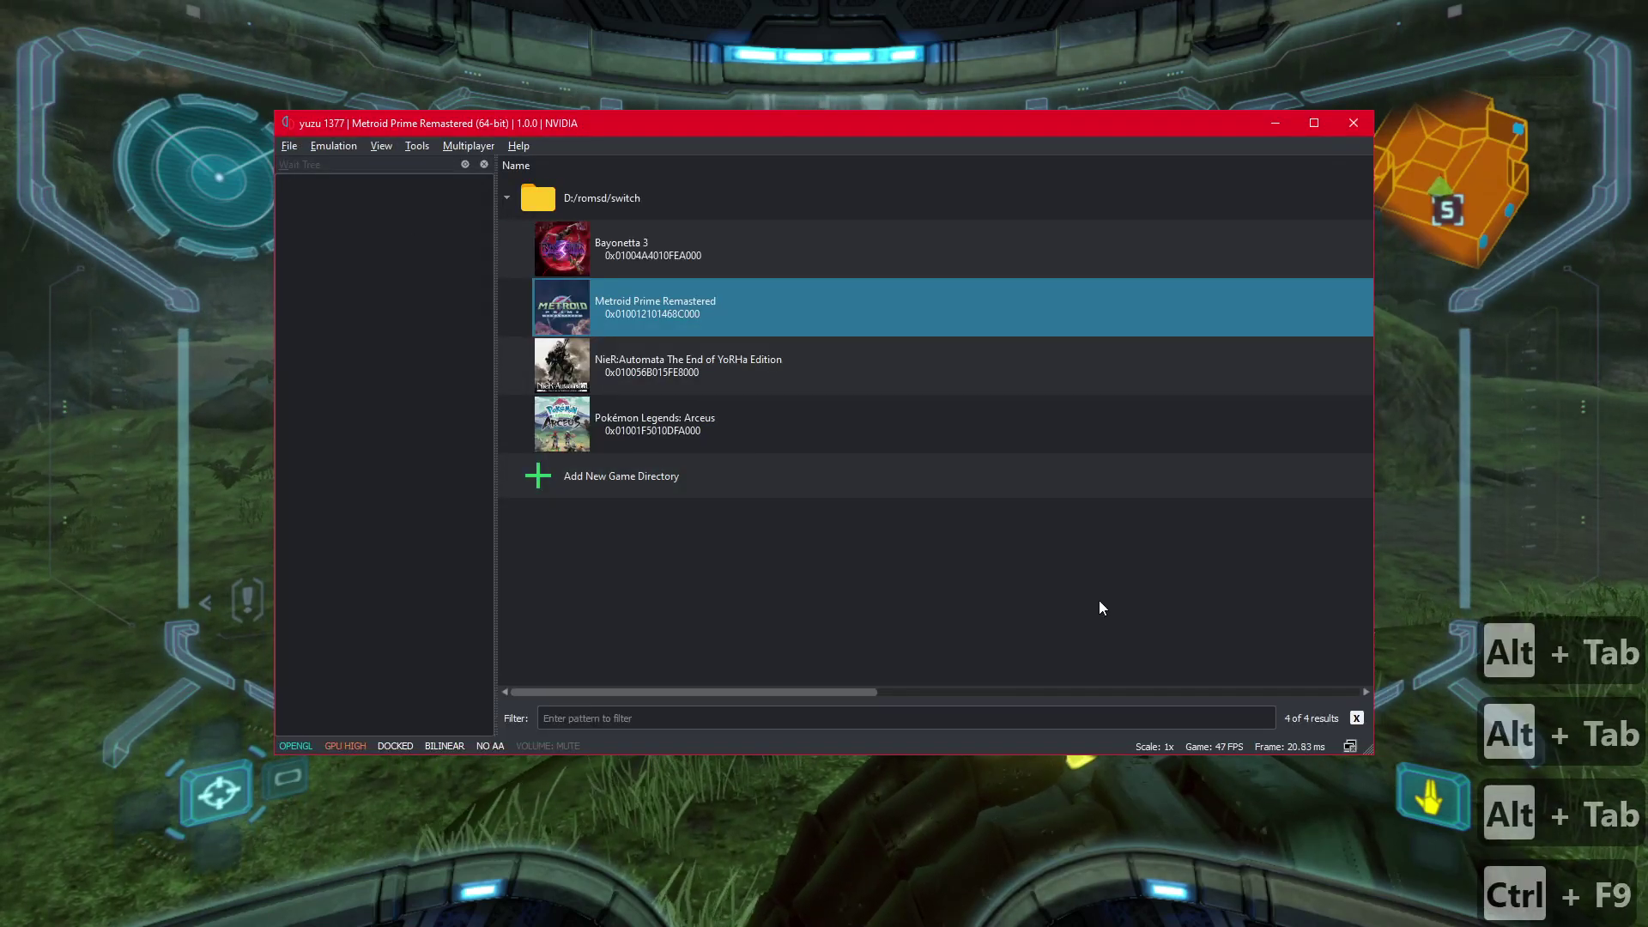
- Open the emulator's Controls configuration and map Player 1's Motion 1 input to the mouse
click(324, 149)
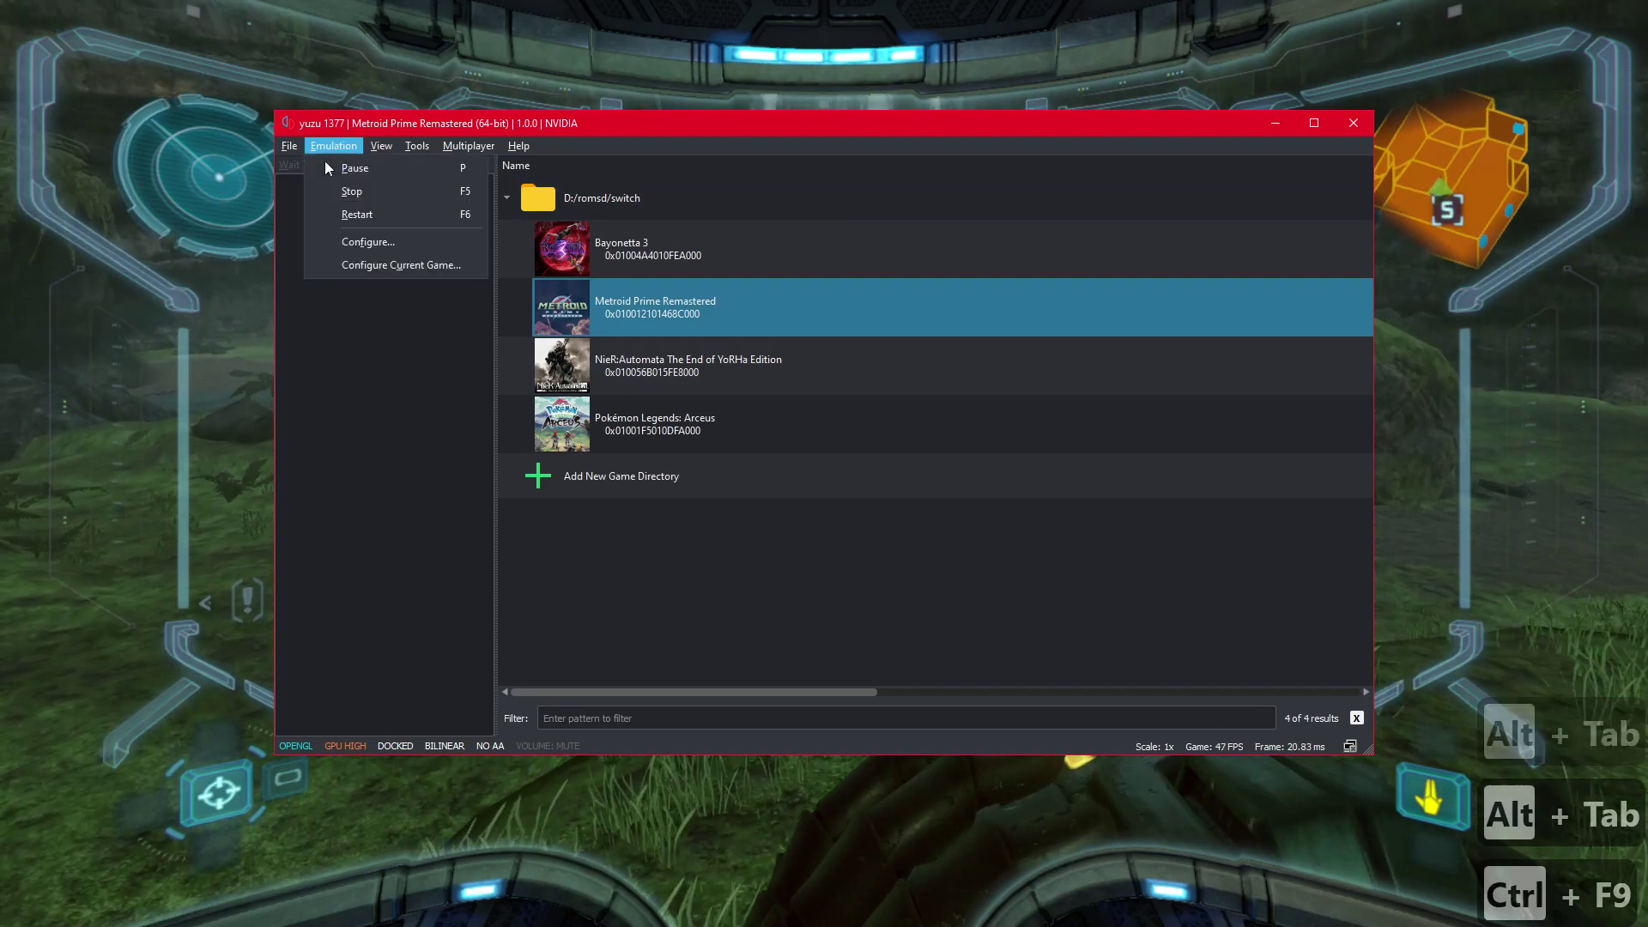
click(360, 242)
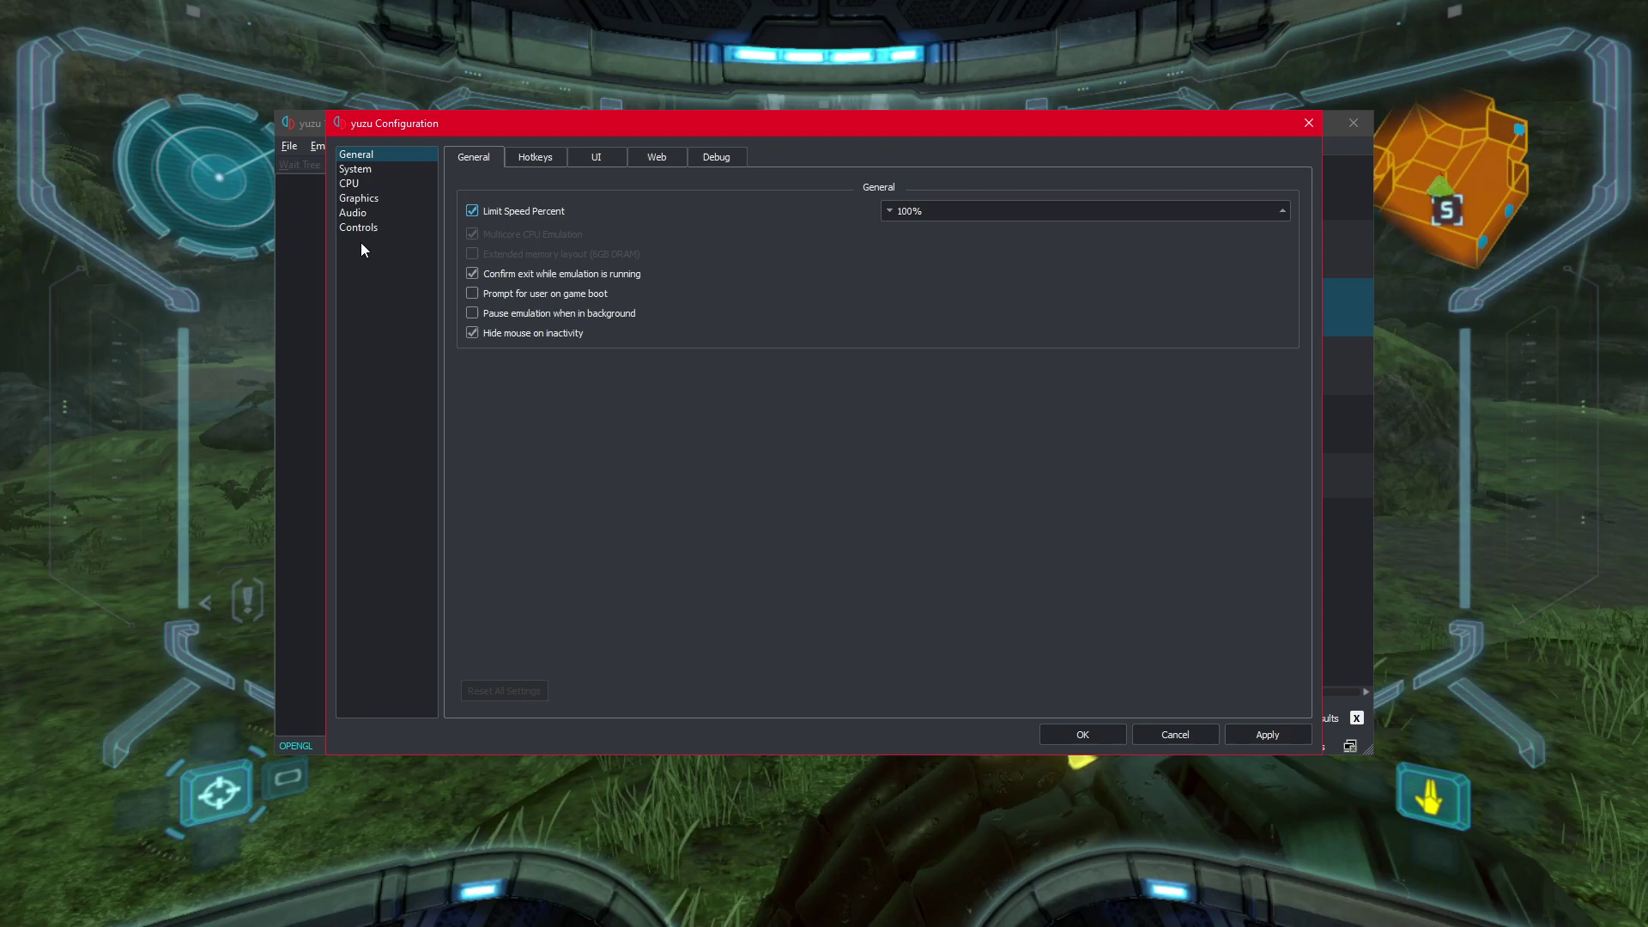
click(344, 226)
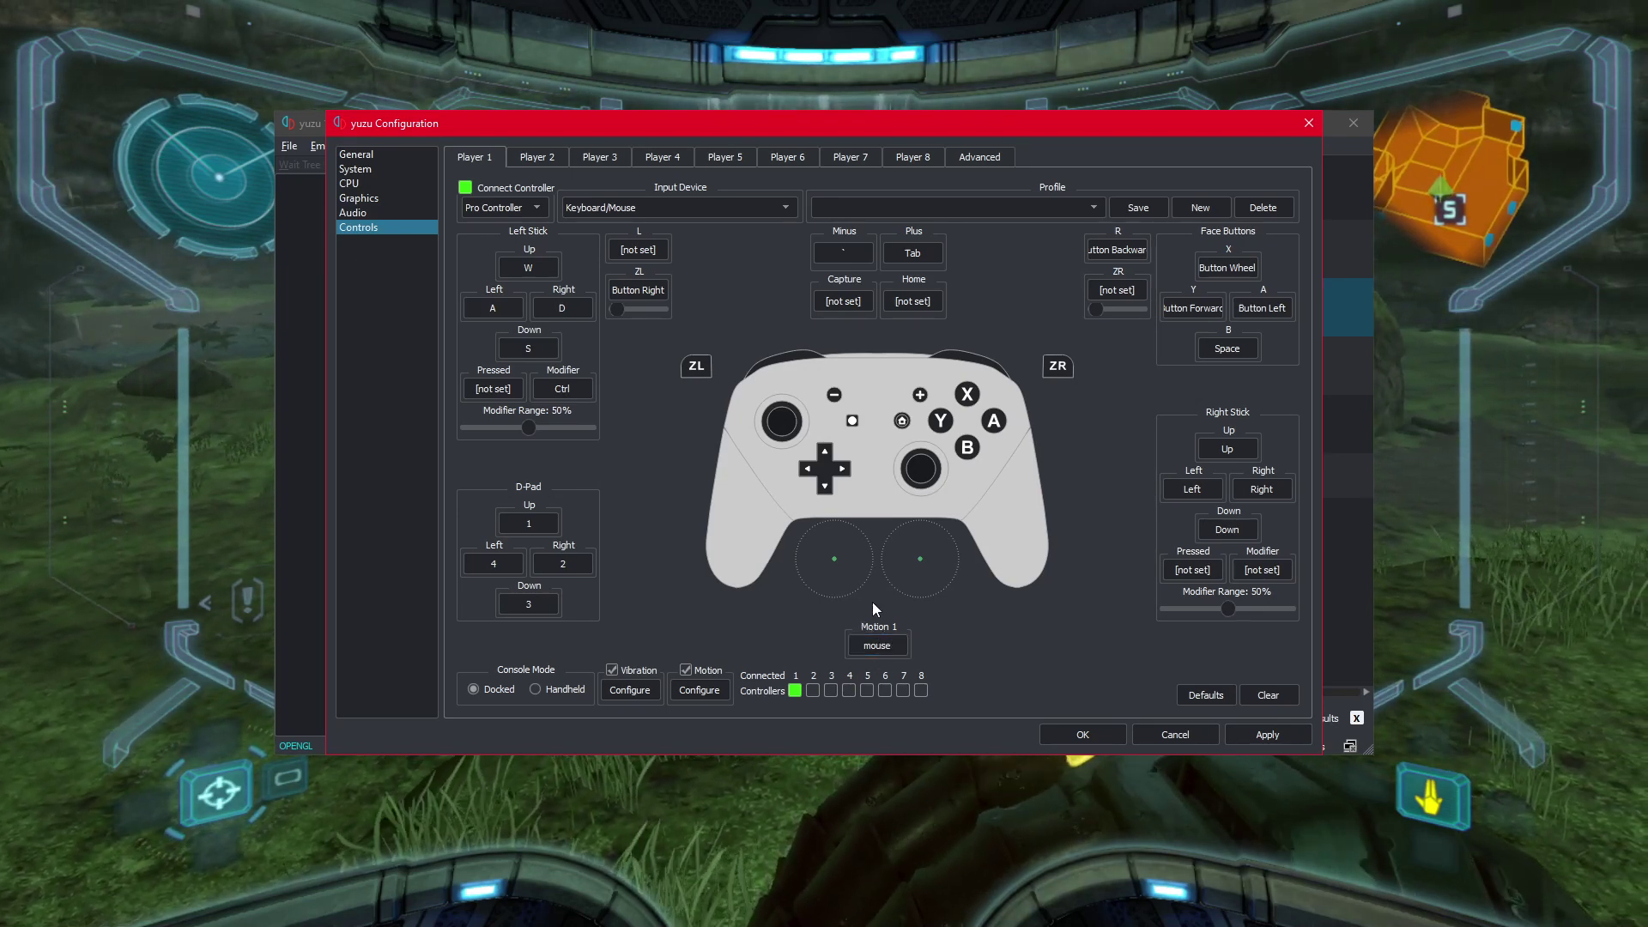
click(877, 654)
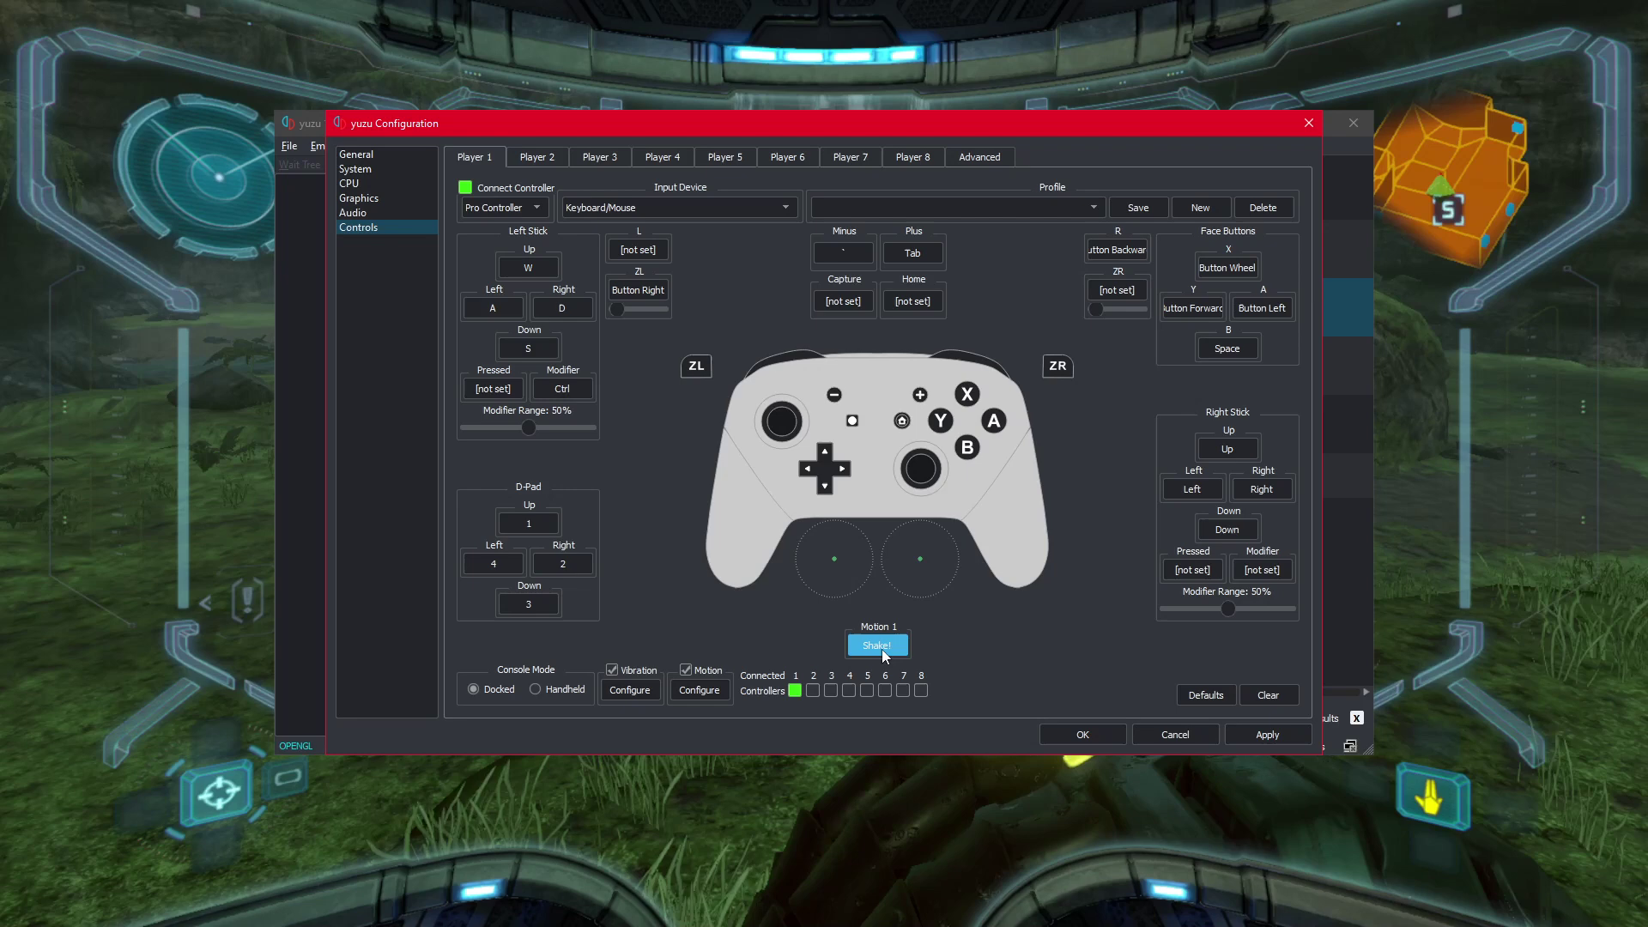
click(882, 649)
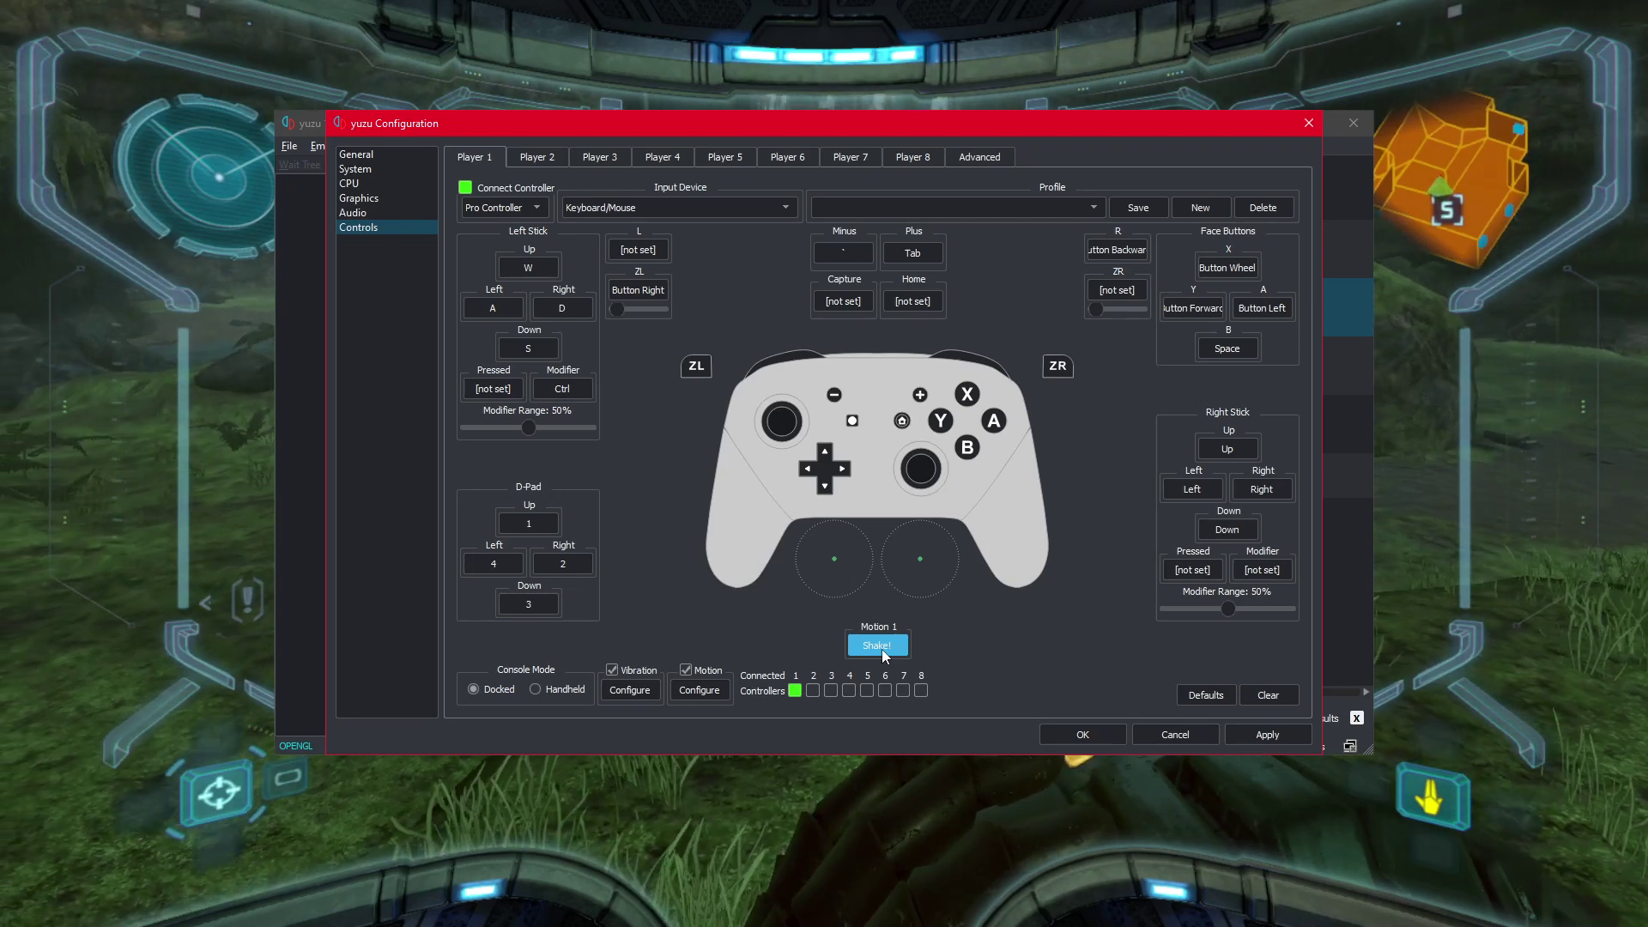
click(882, 649)
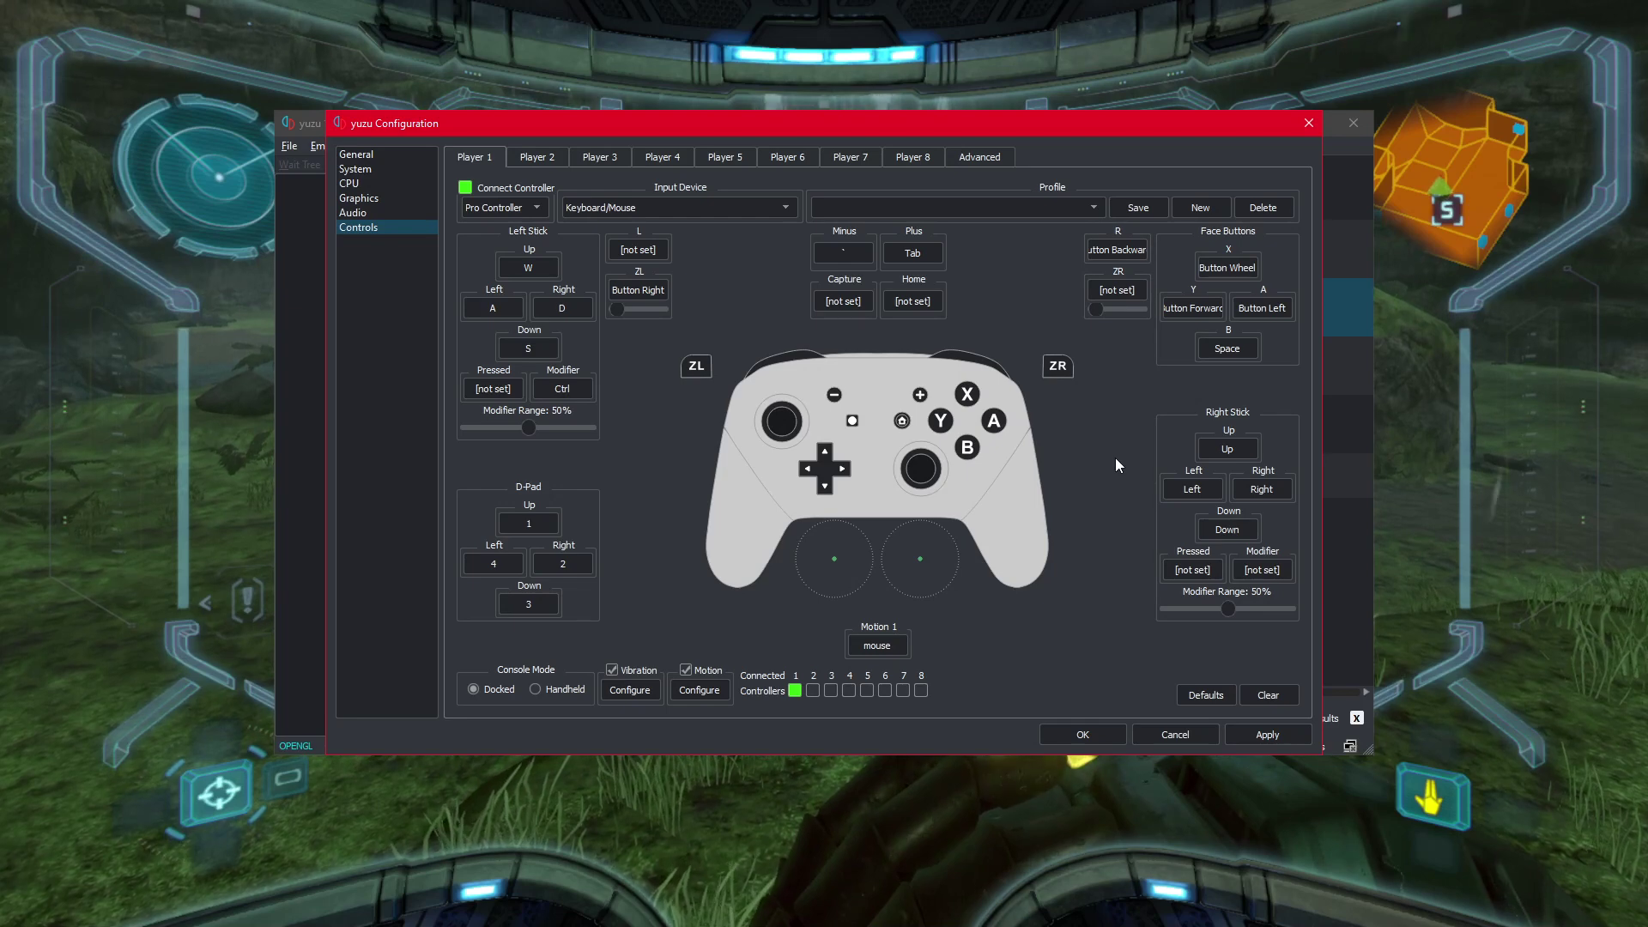
- Create a new input profile named test2 for Player 1, then apply and close the configuration
click(1202, 208)
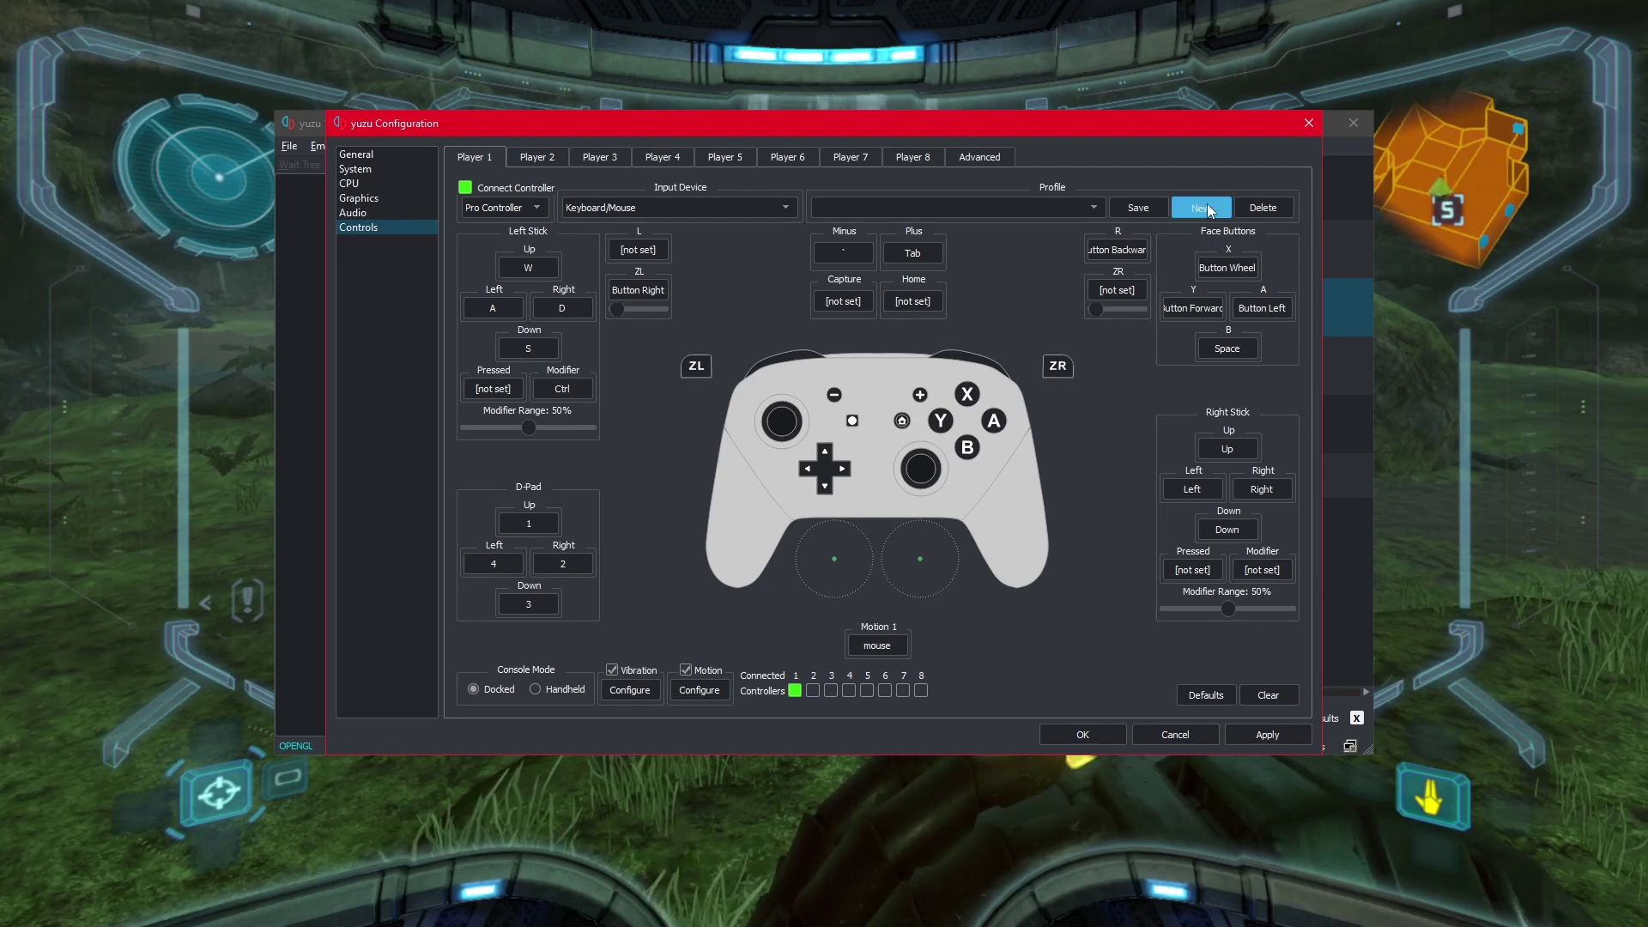
text(test)
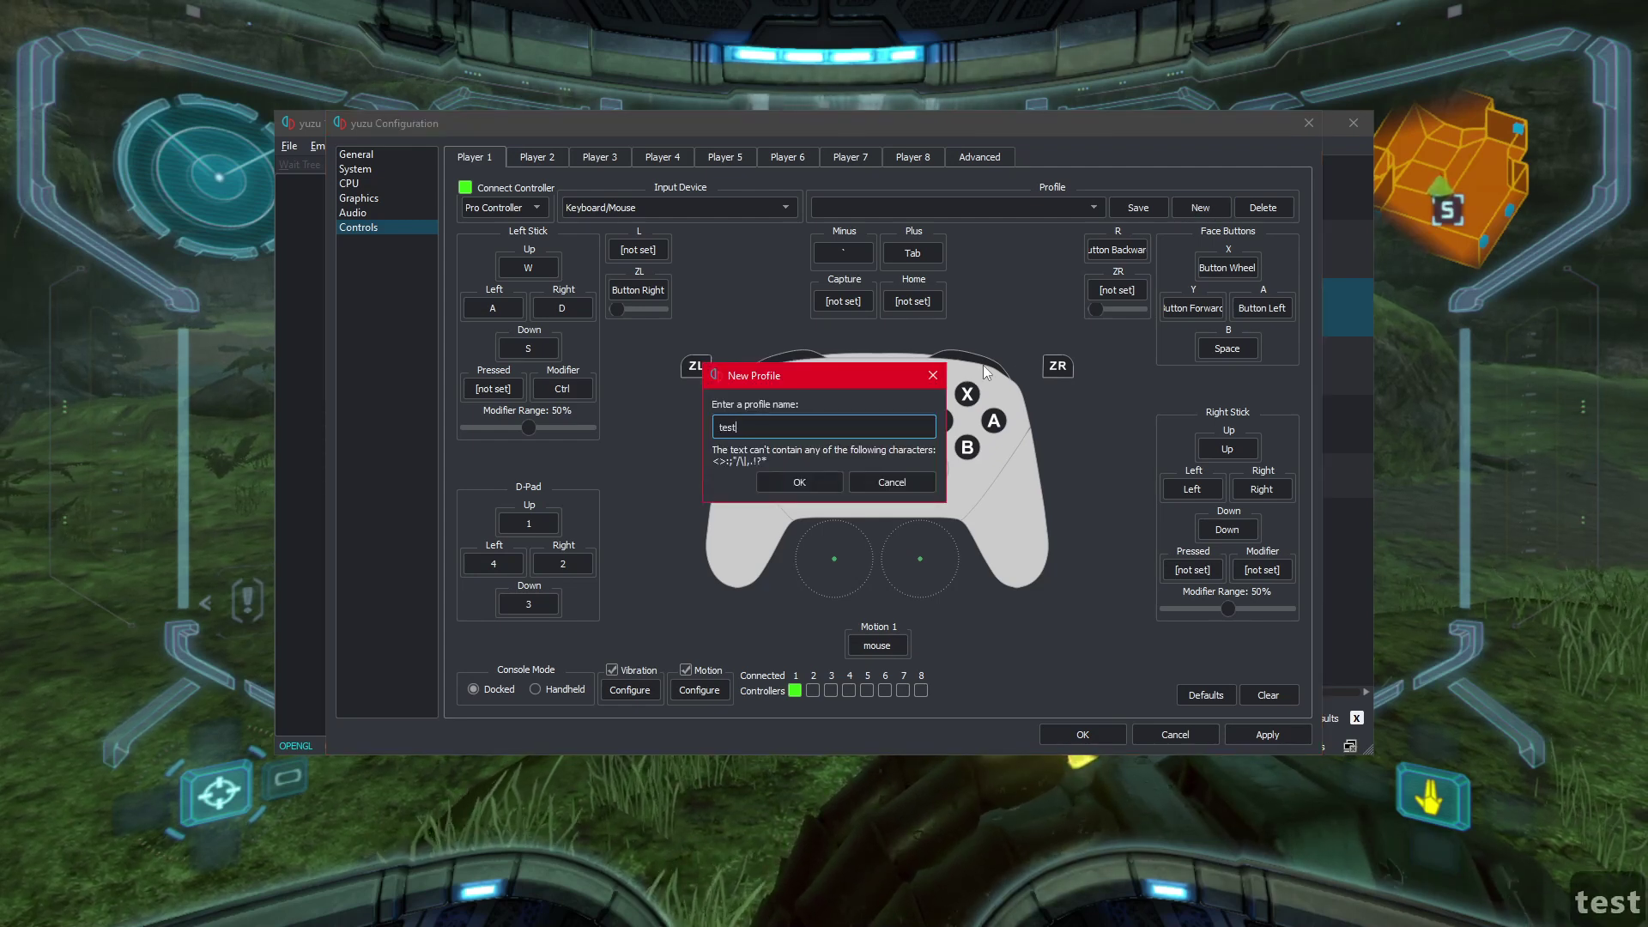
text(2)
key(Return)
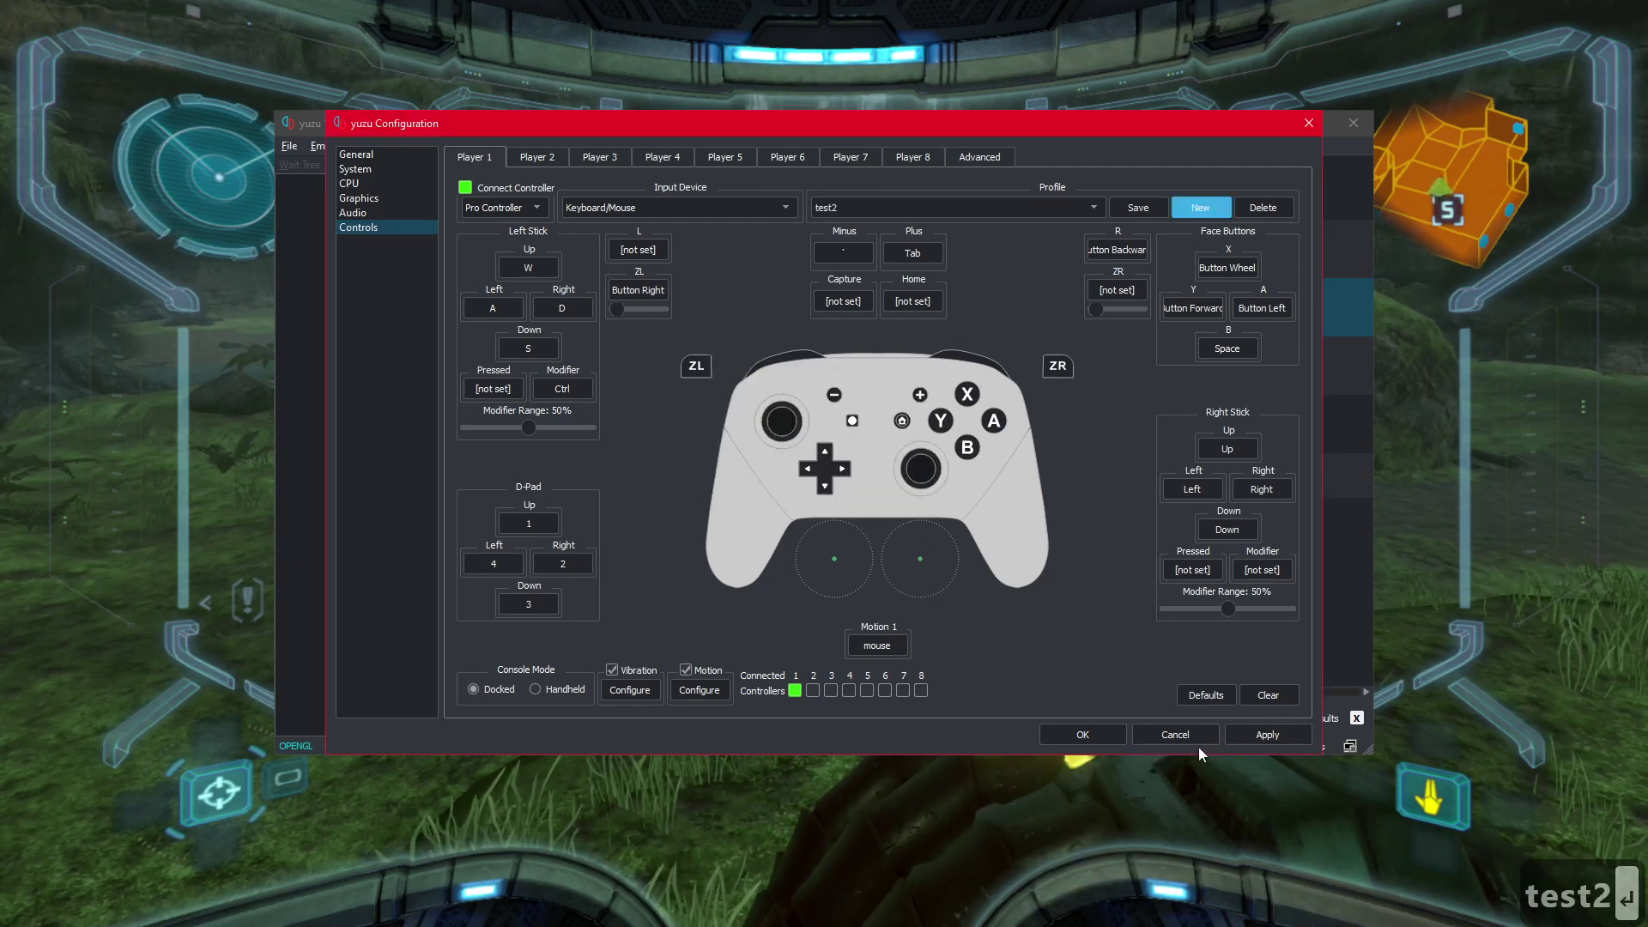
click(1268, 735)
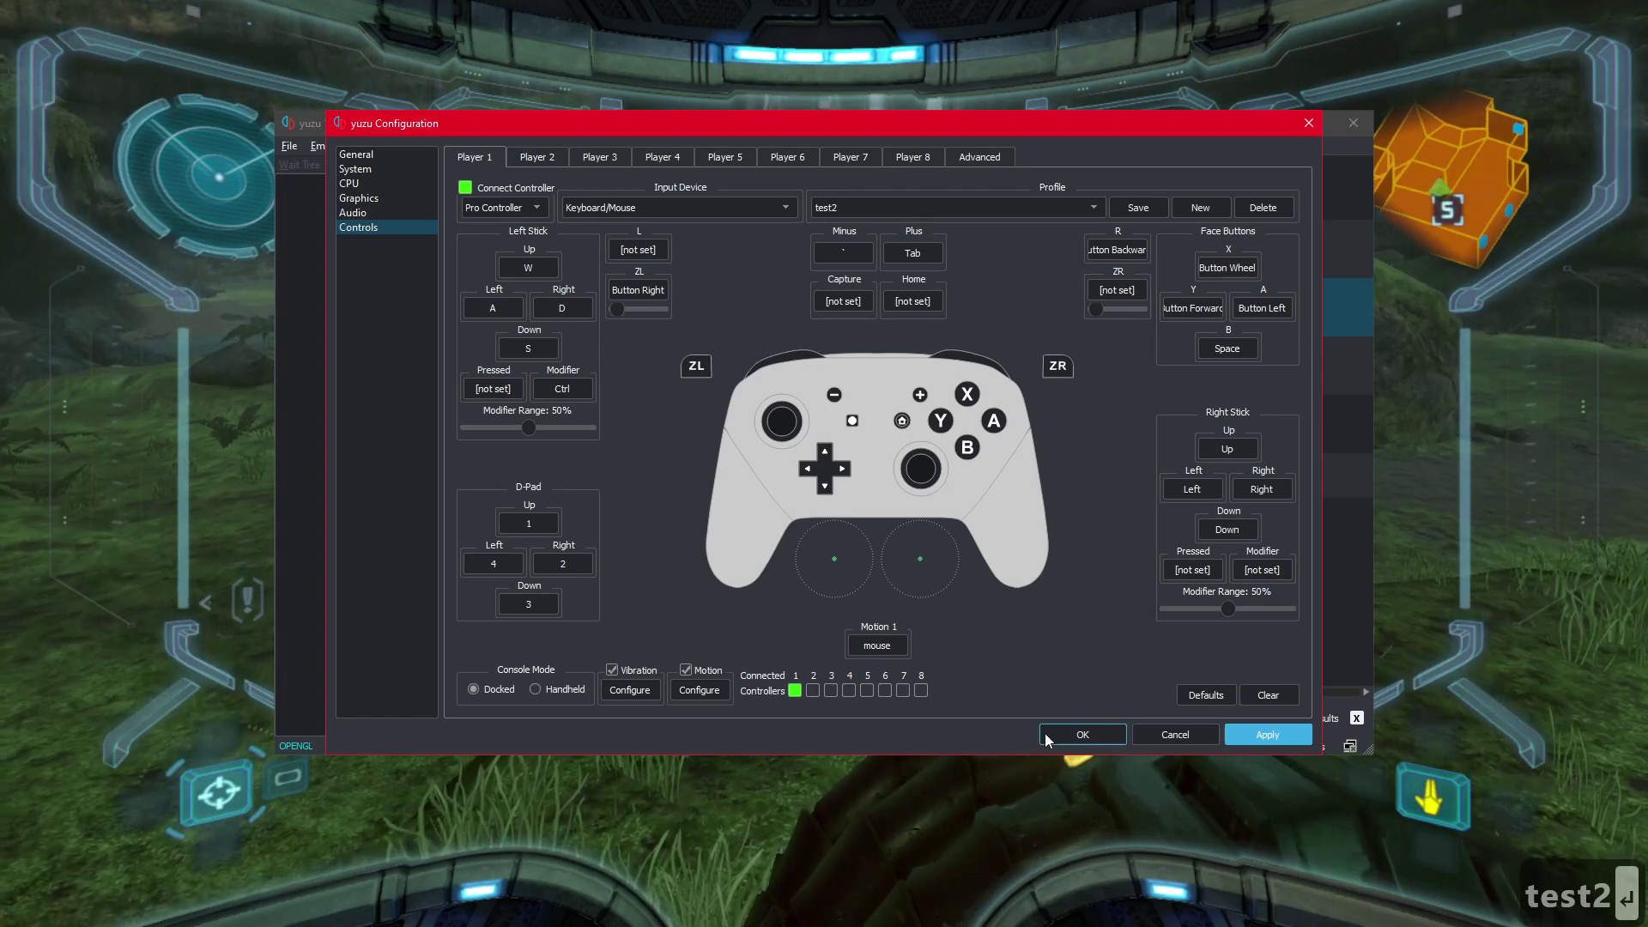
click(1089, 737)
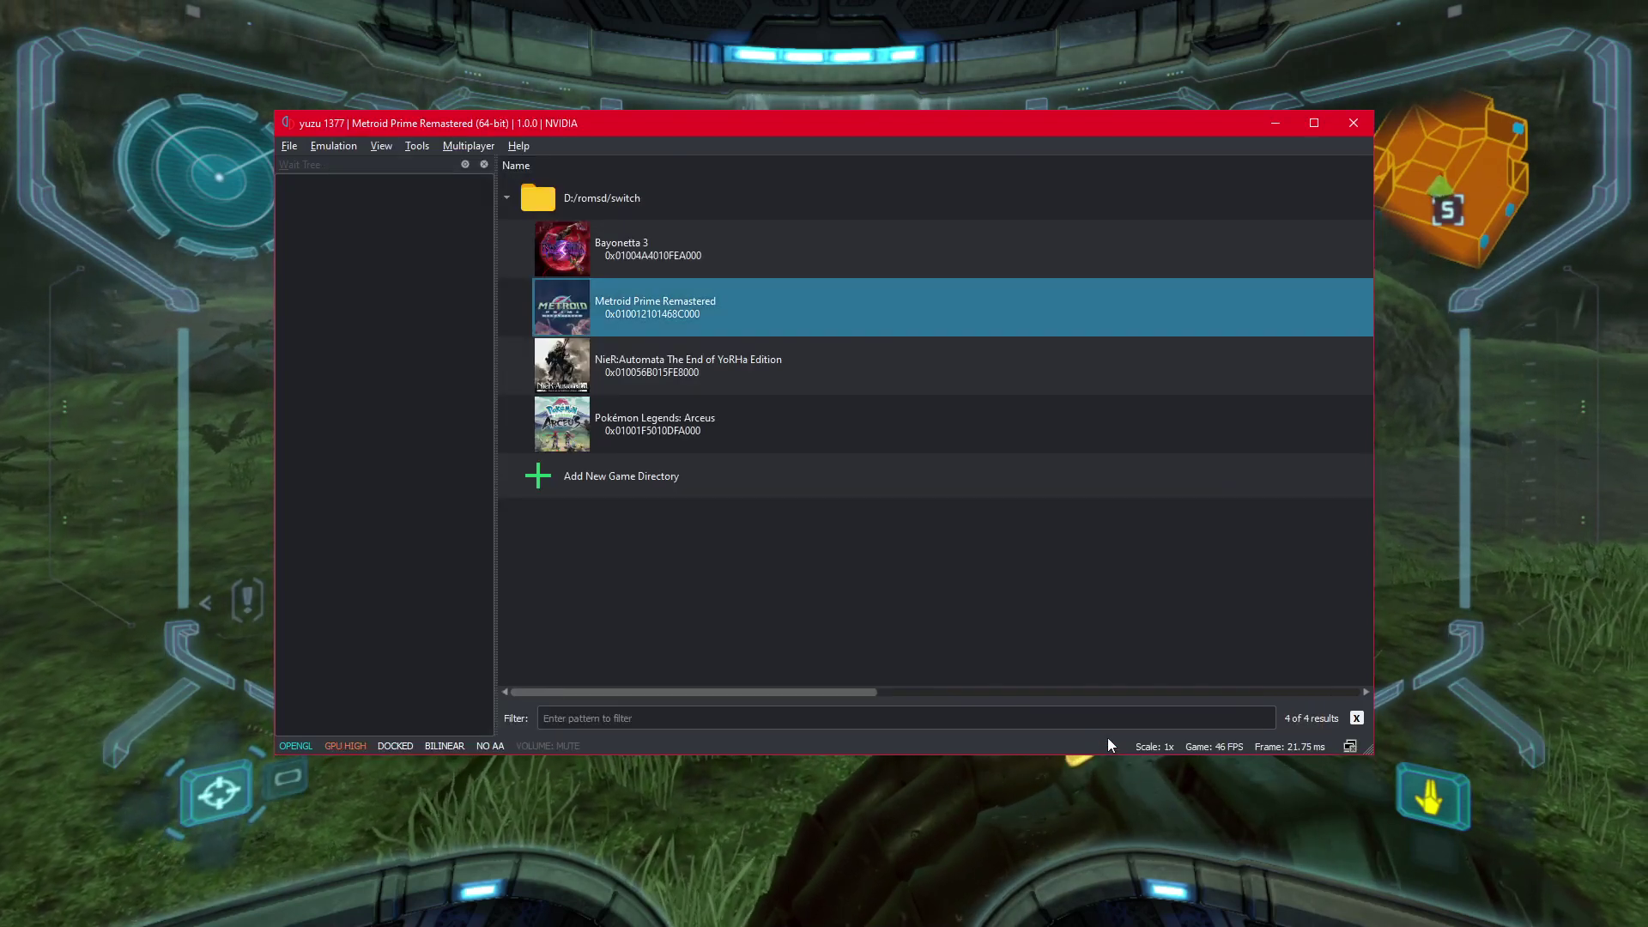
- Switch to the running Metroid Prime Remastered game and open the Controls settings in its Options
key(alt+Tab)
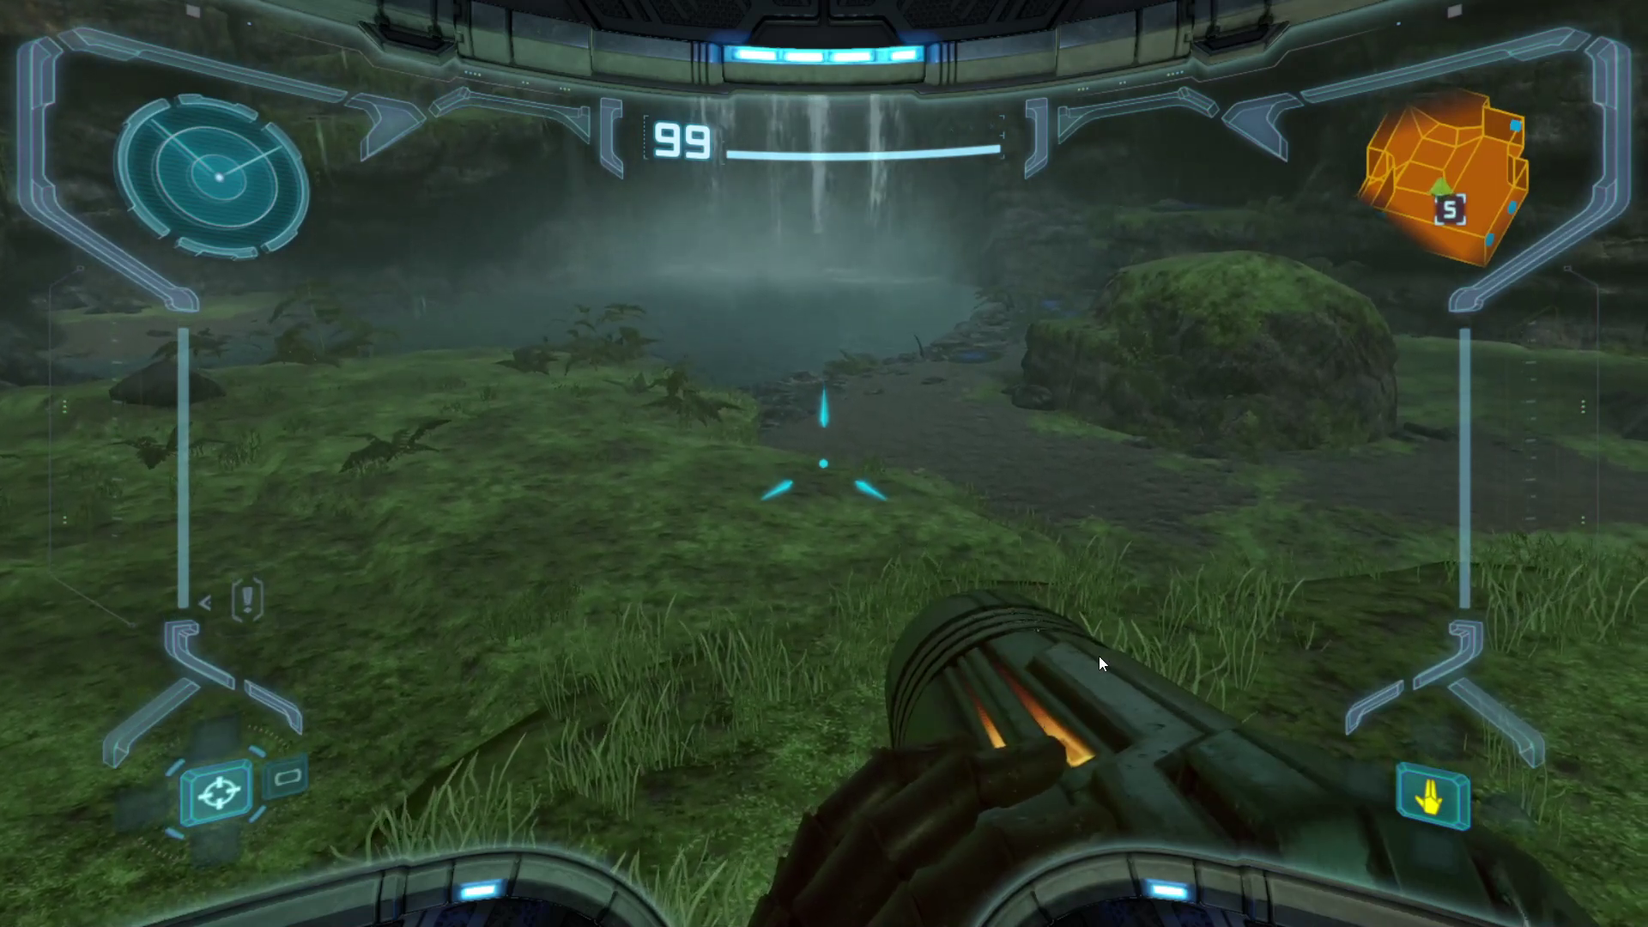
key(plus)
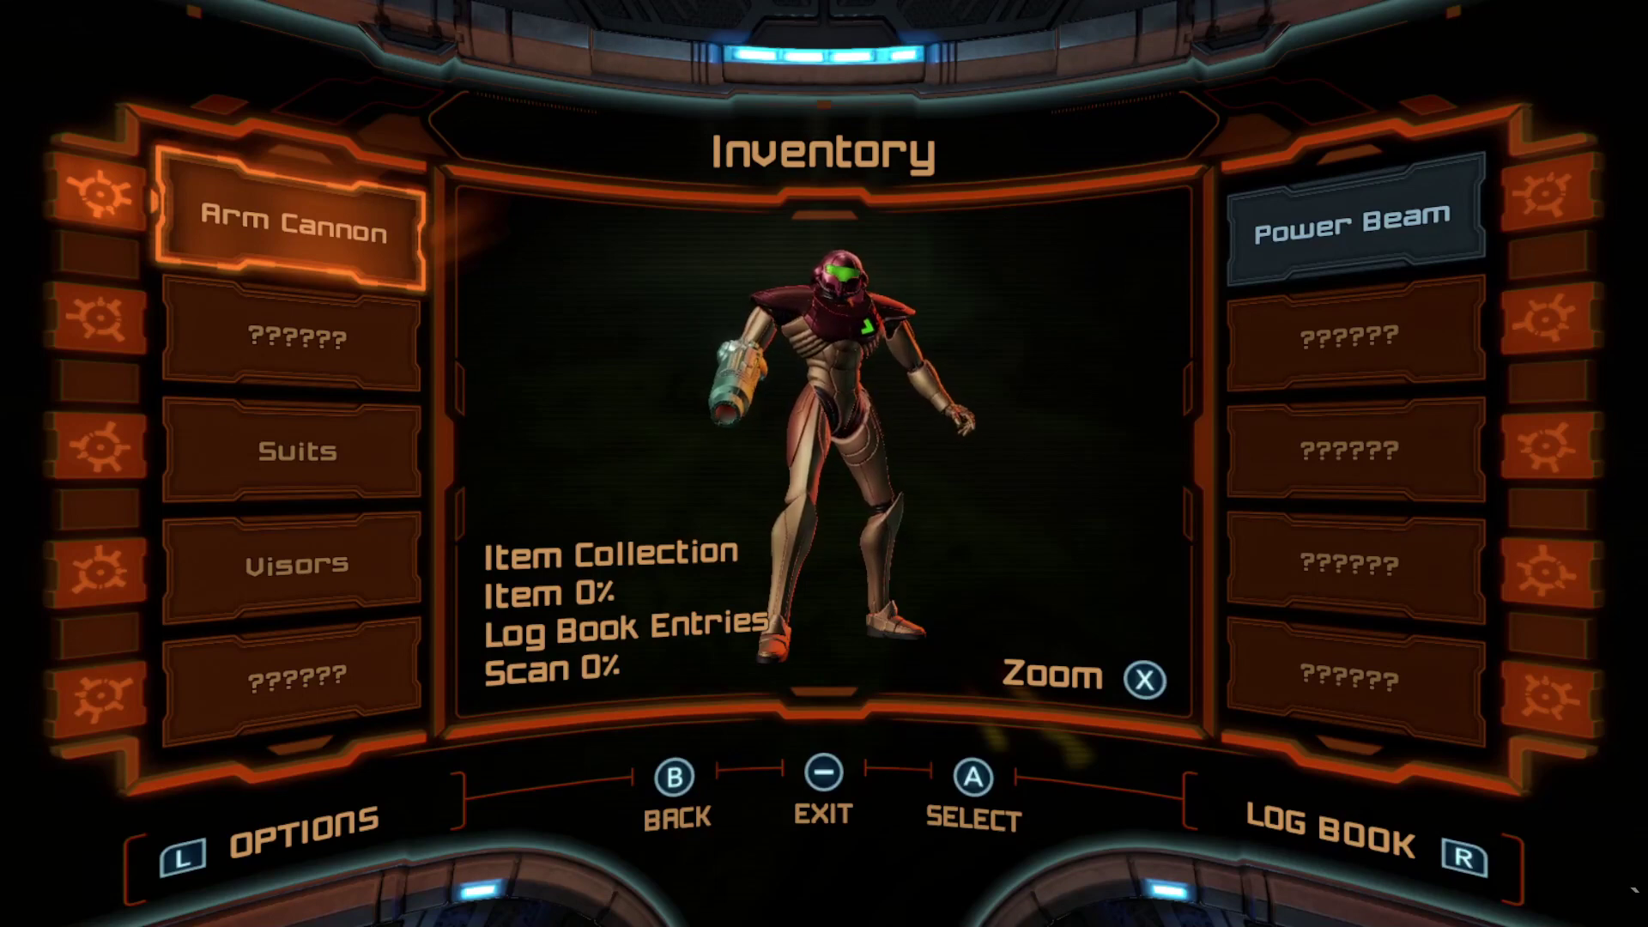
key(u)
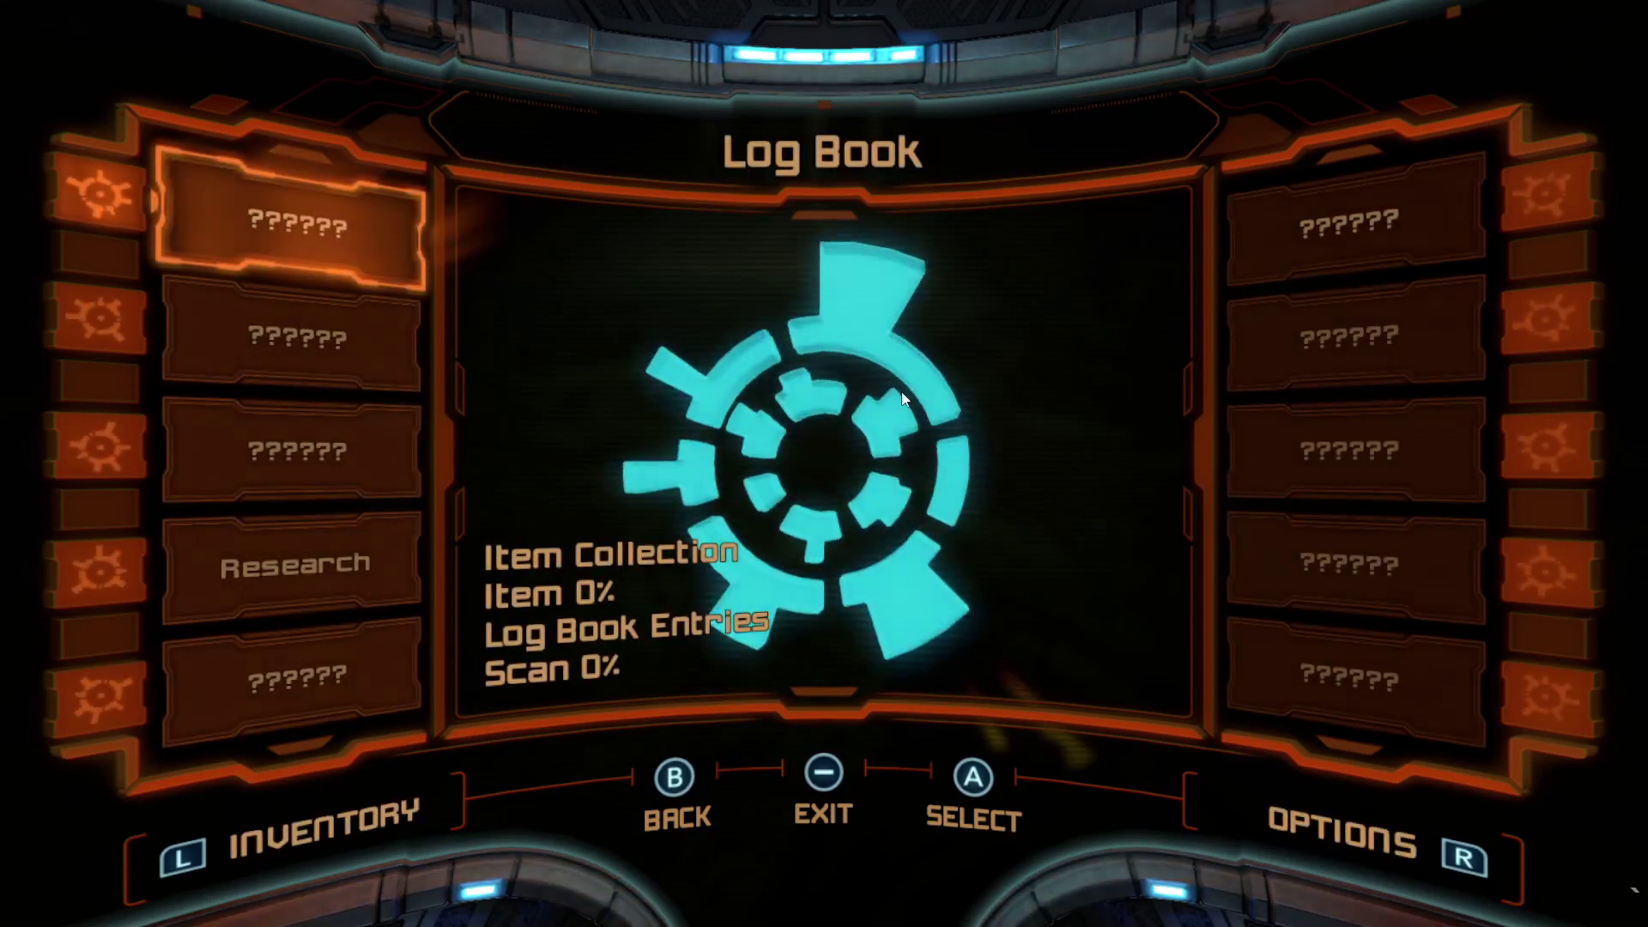
key(u)
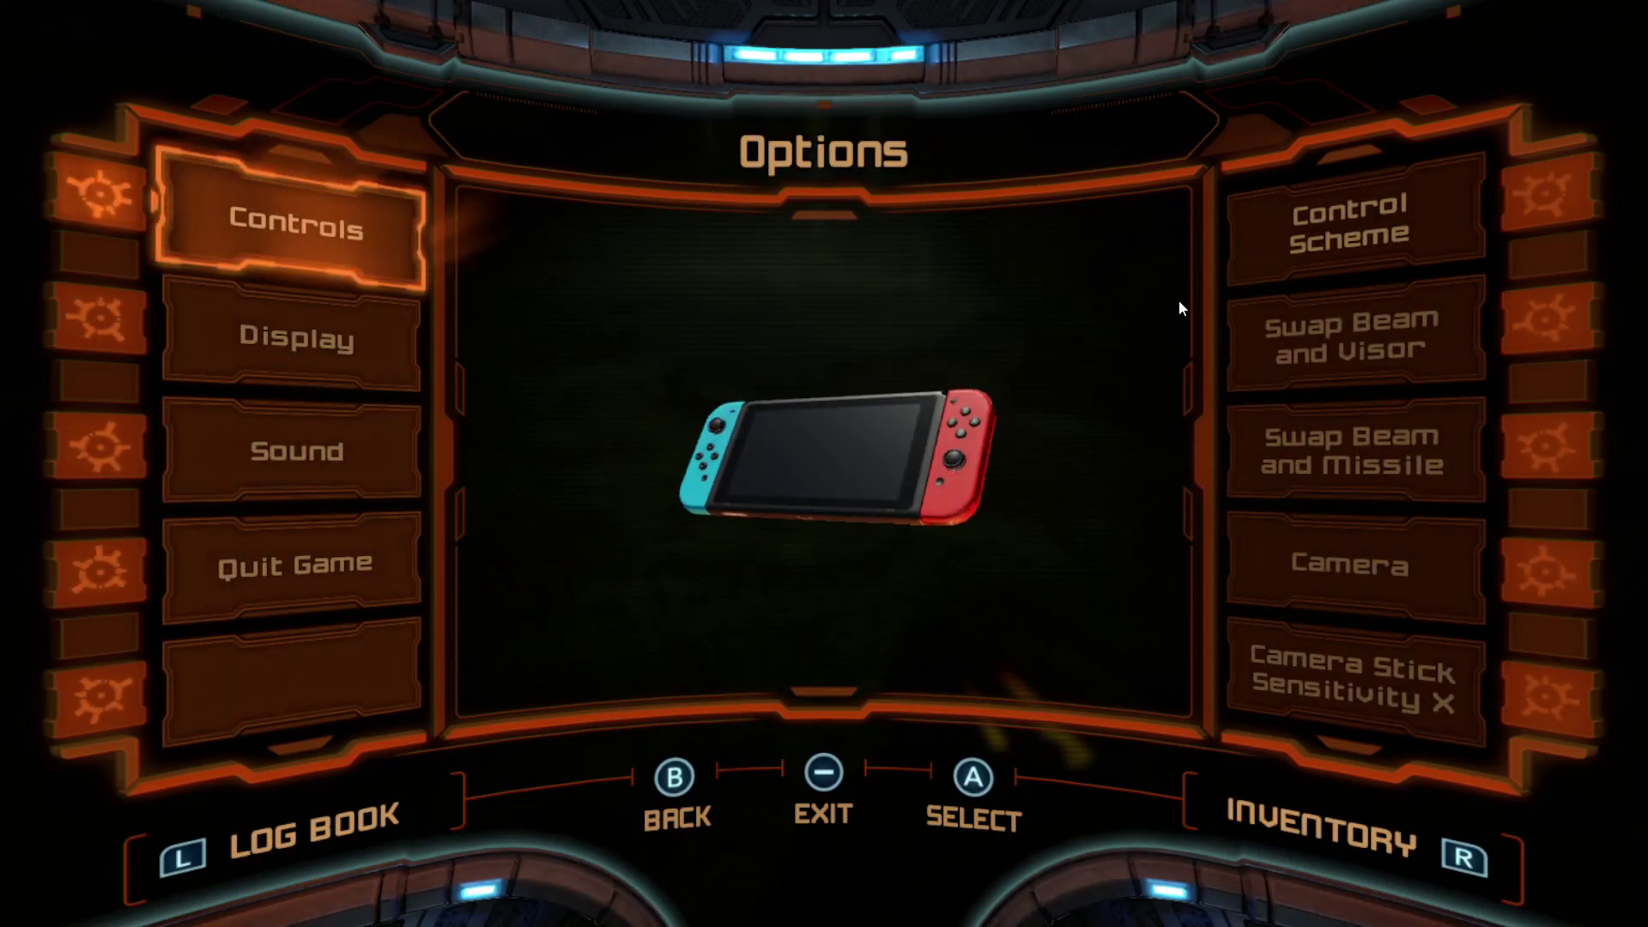
key(z)
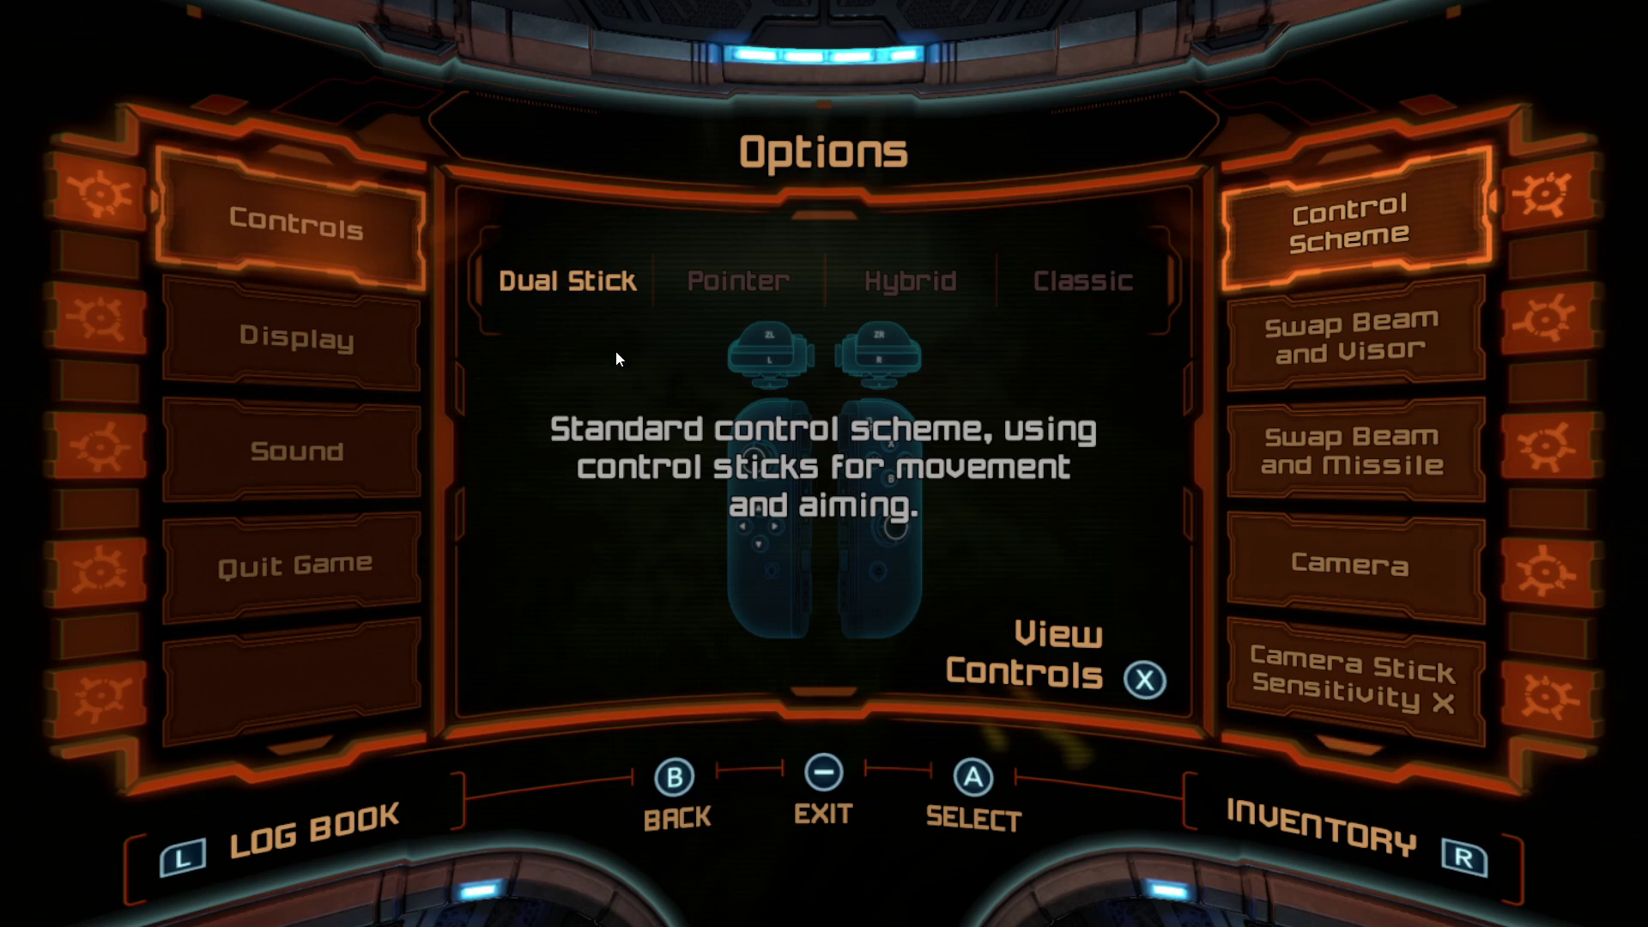
- Set the game's Camera option to Gyro + Stick
key(s)
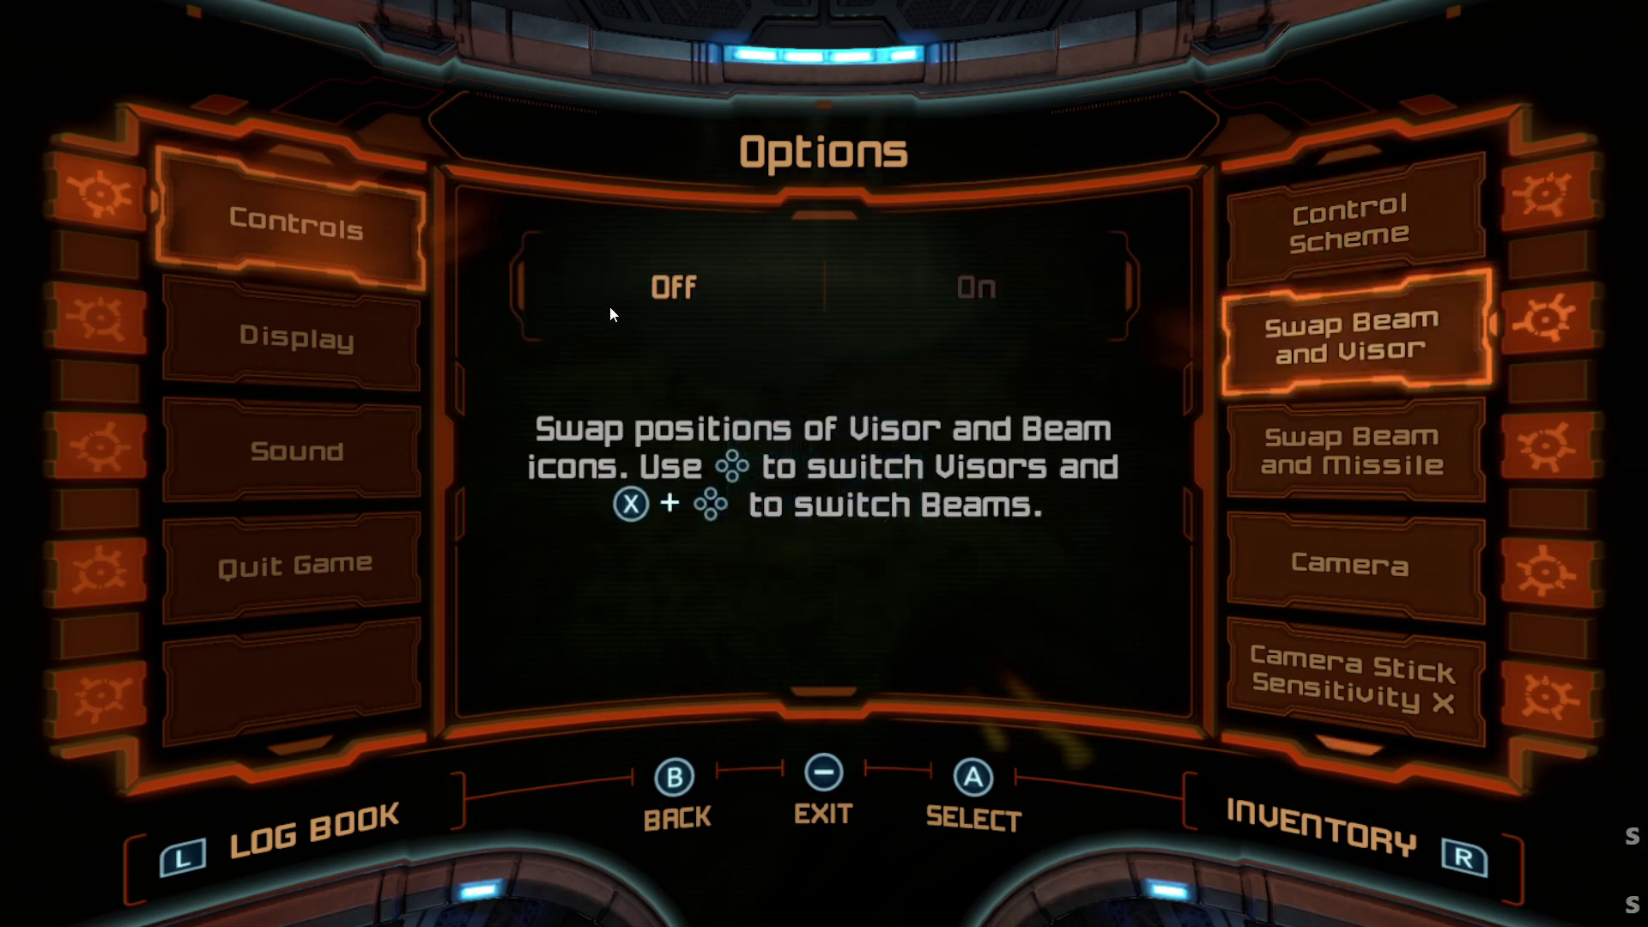
key(s)
key(s)
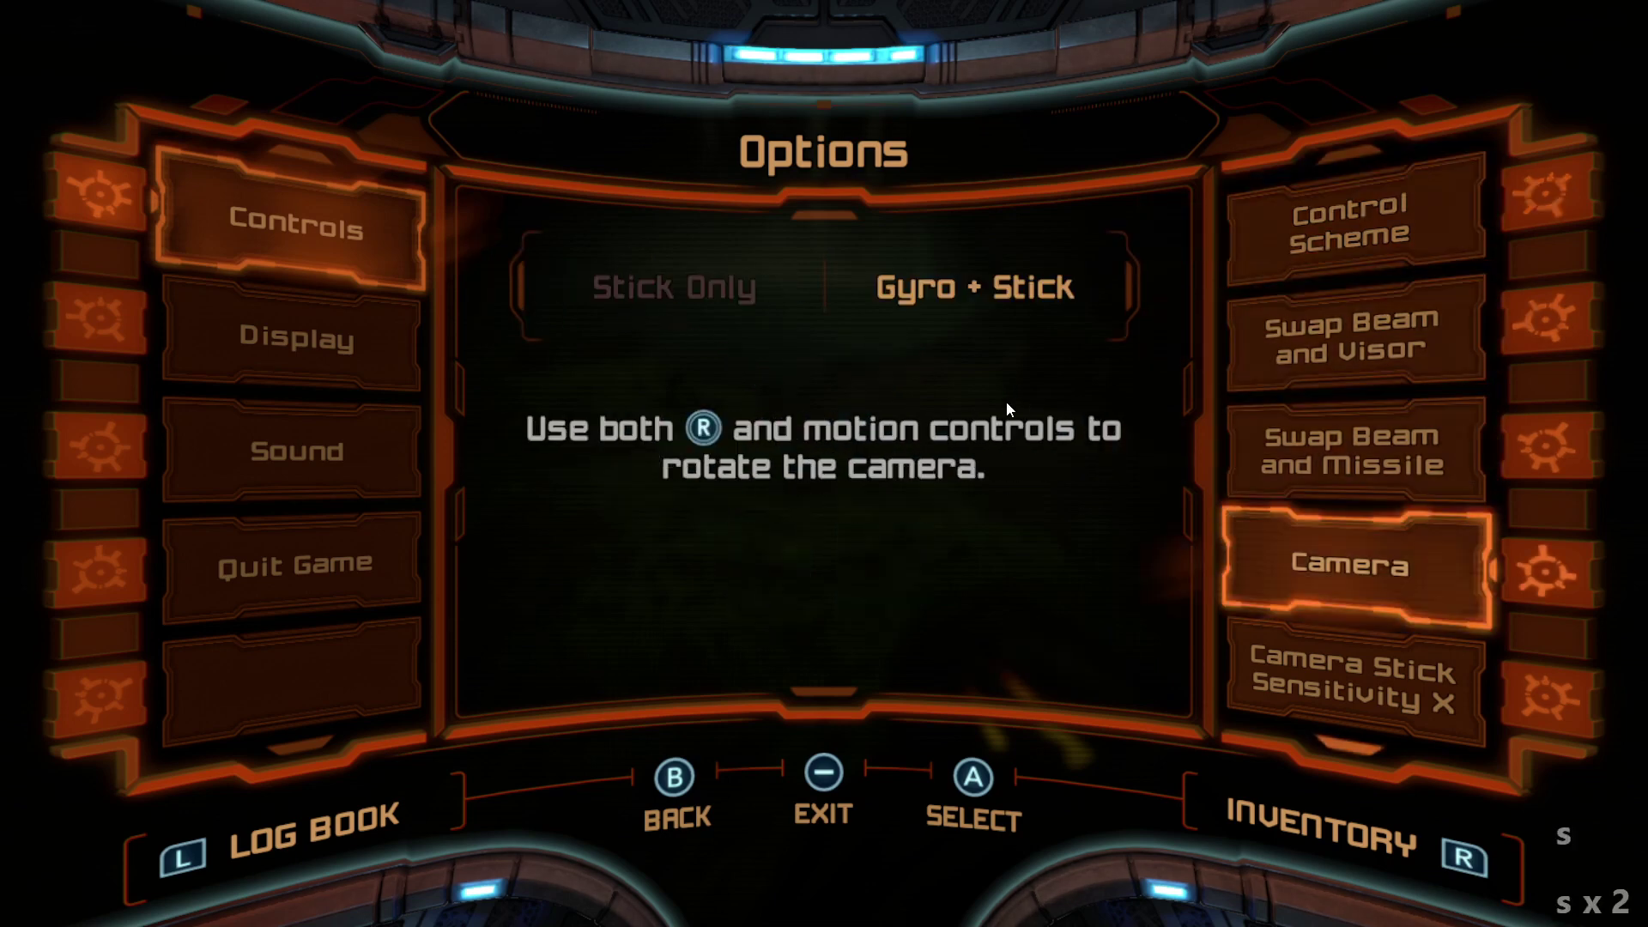
key(a)
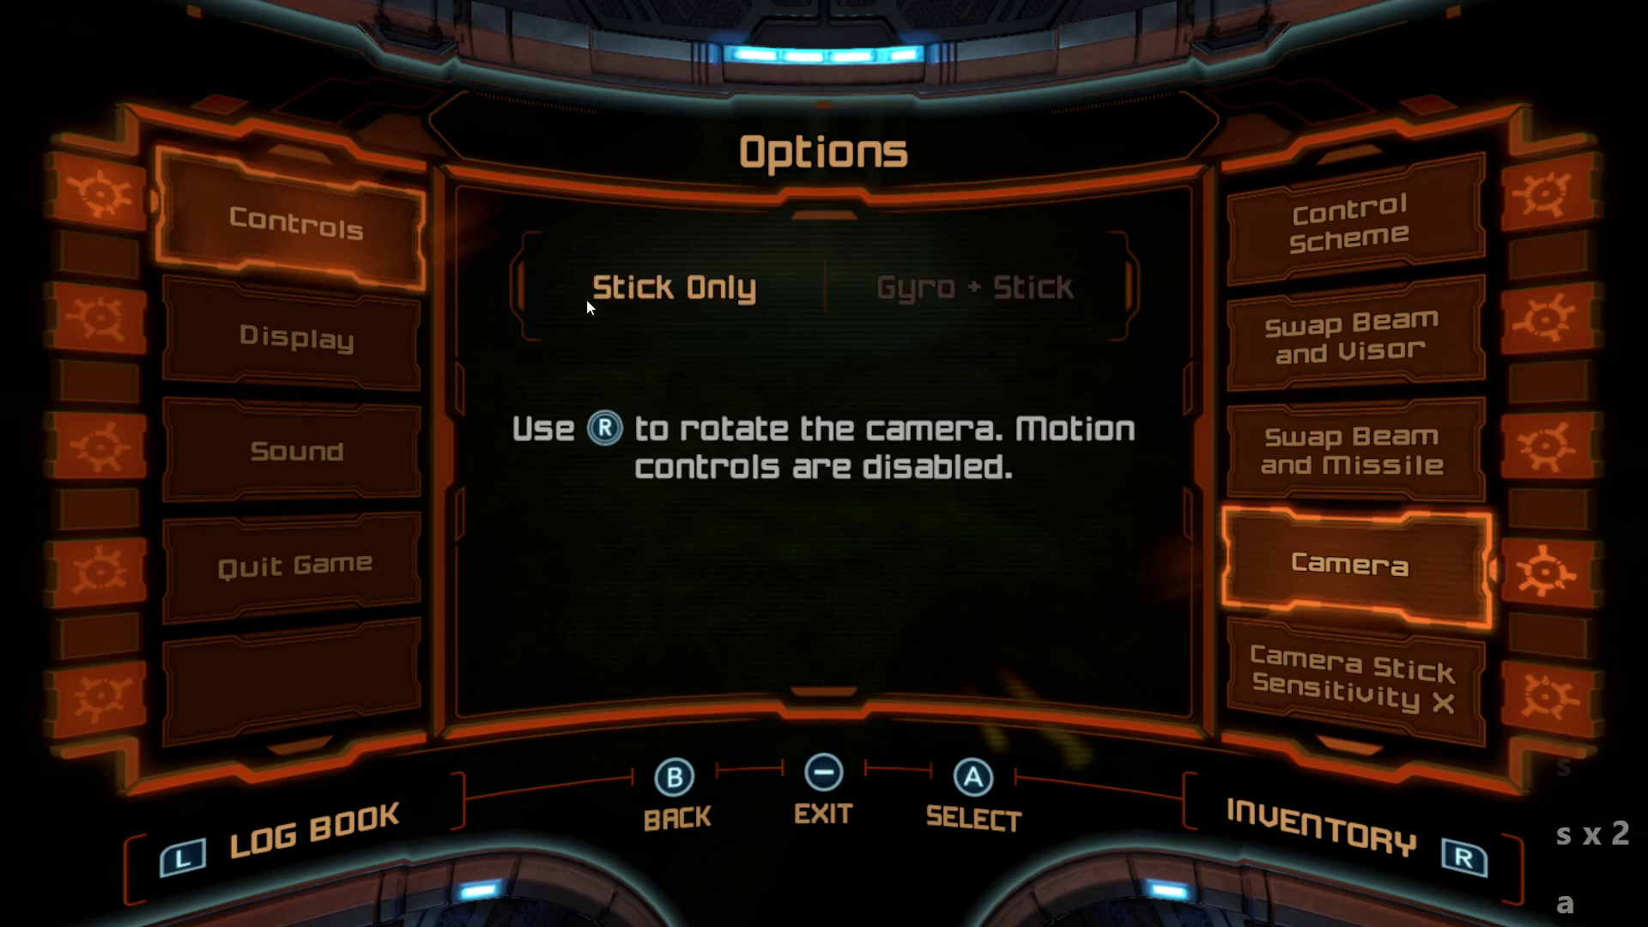
key(d)
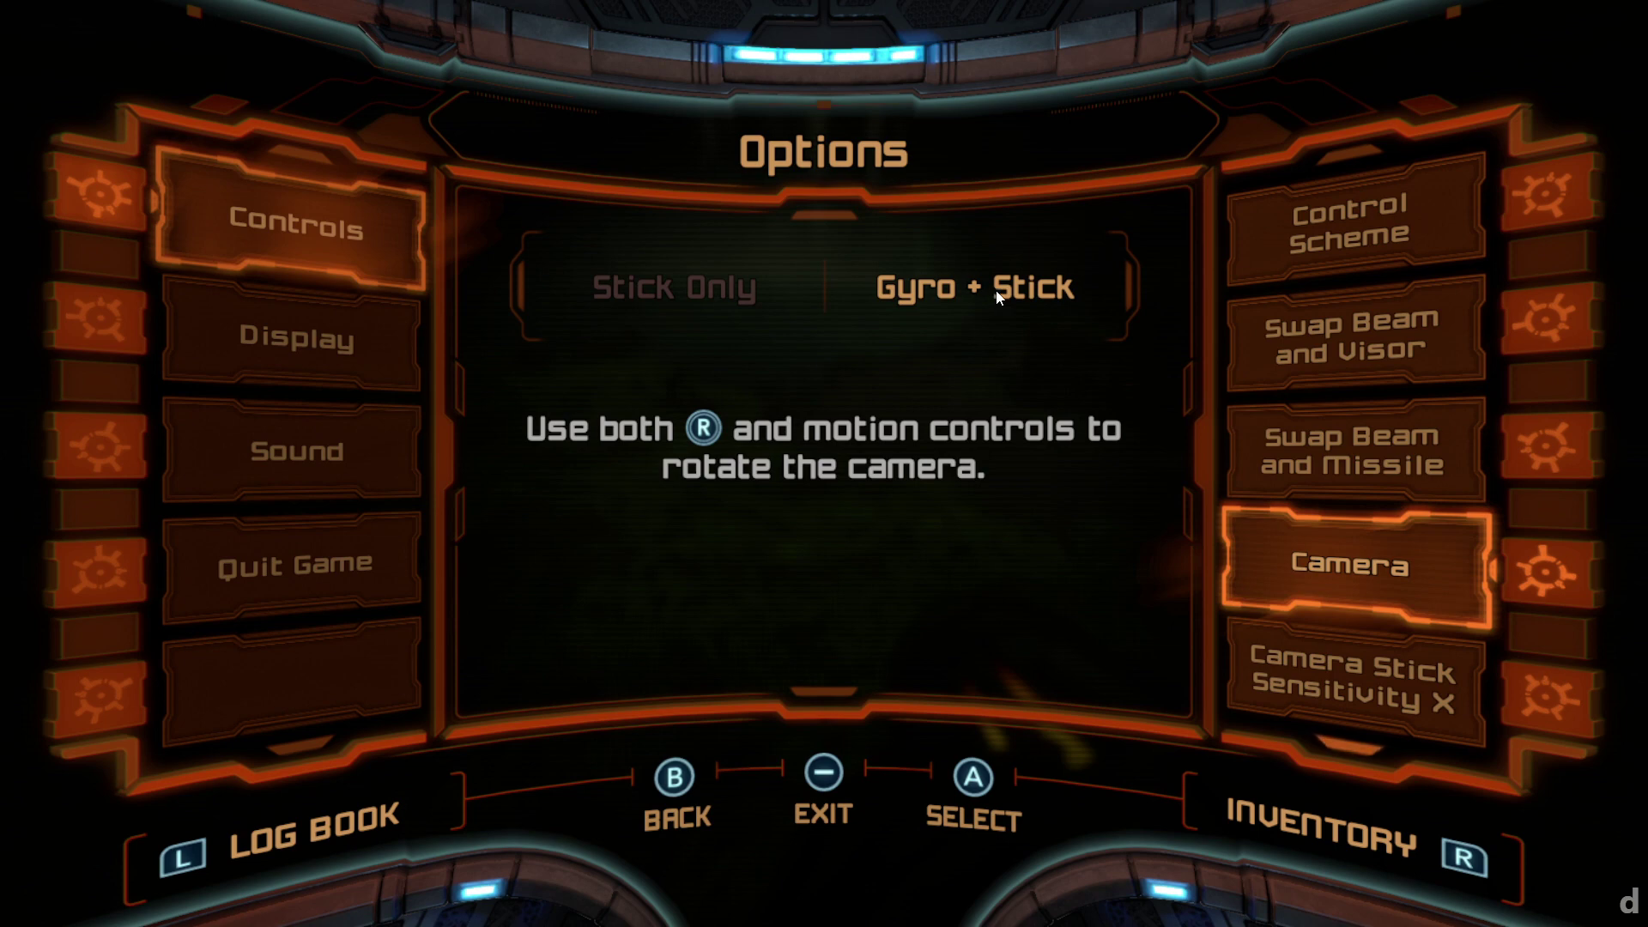
- Examine the camera stick and gyro sensitivity settings, then return to gameplay
key(s)
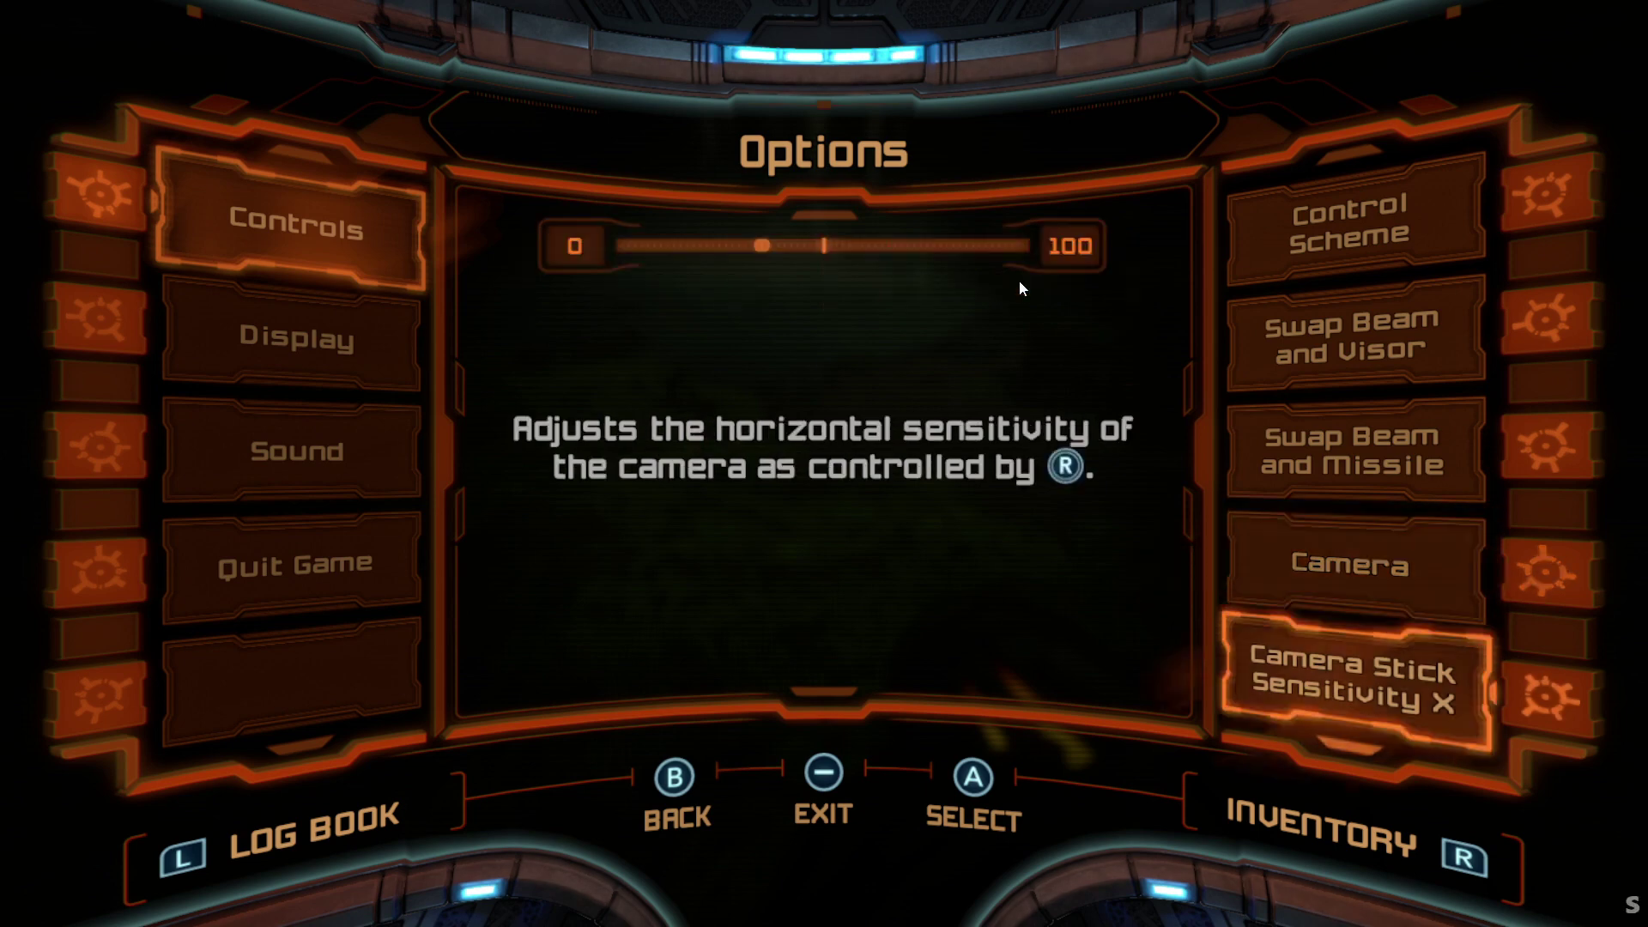
key(s)
key(s)
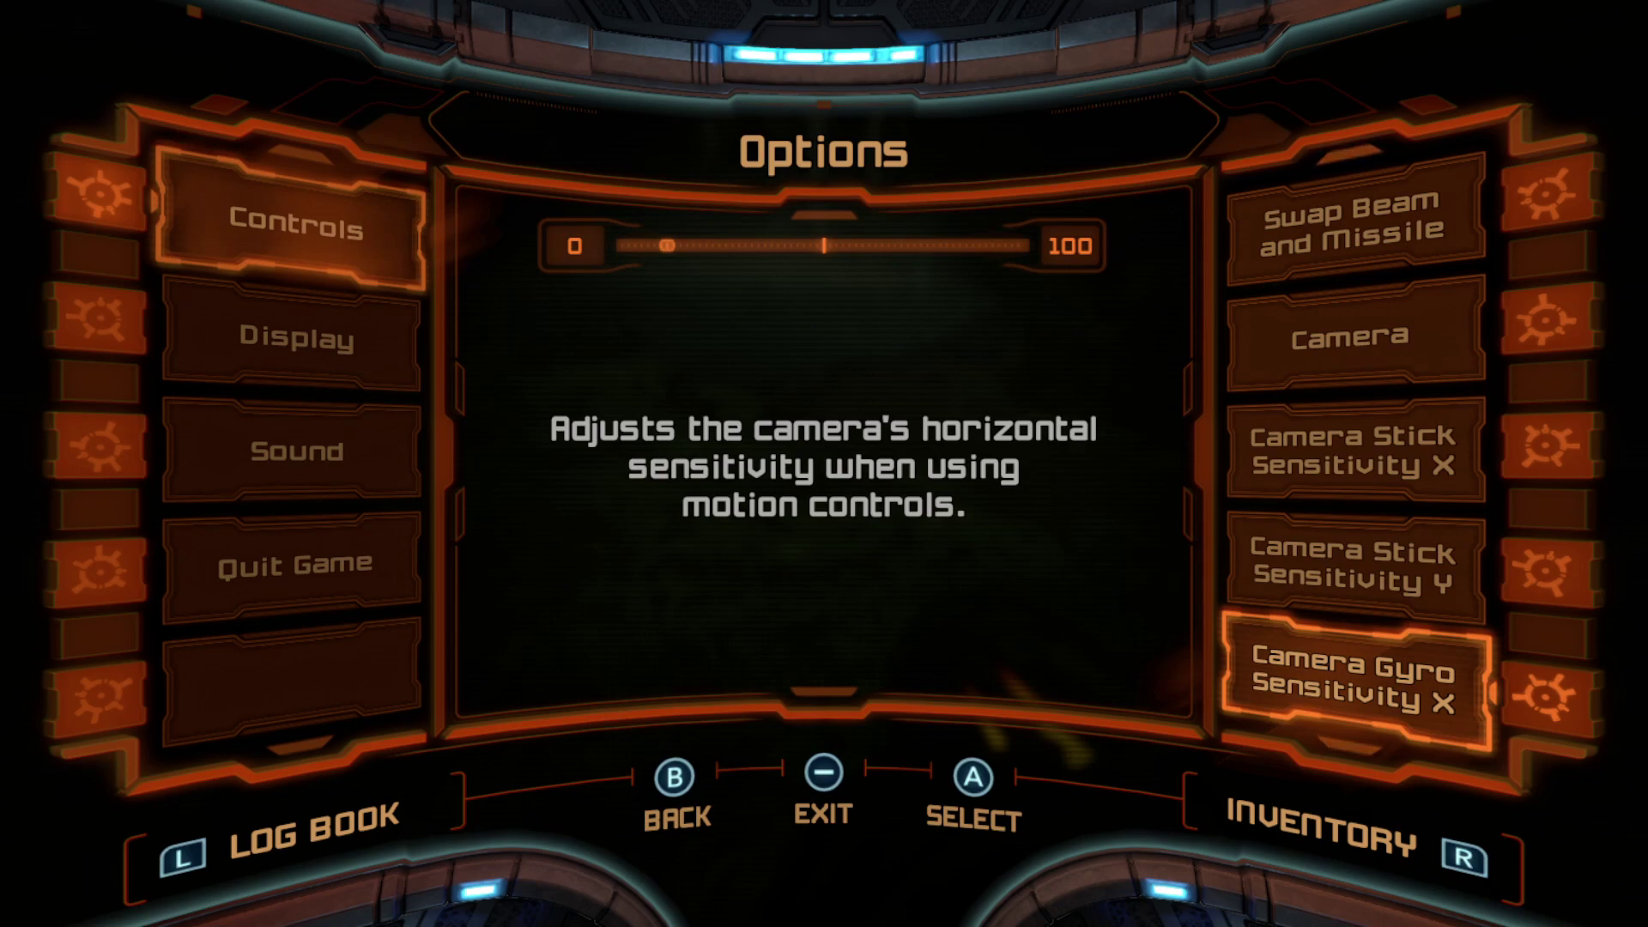
key(Escape)
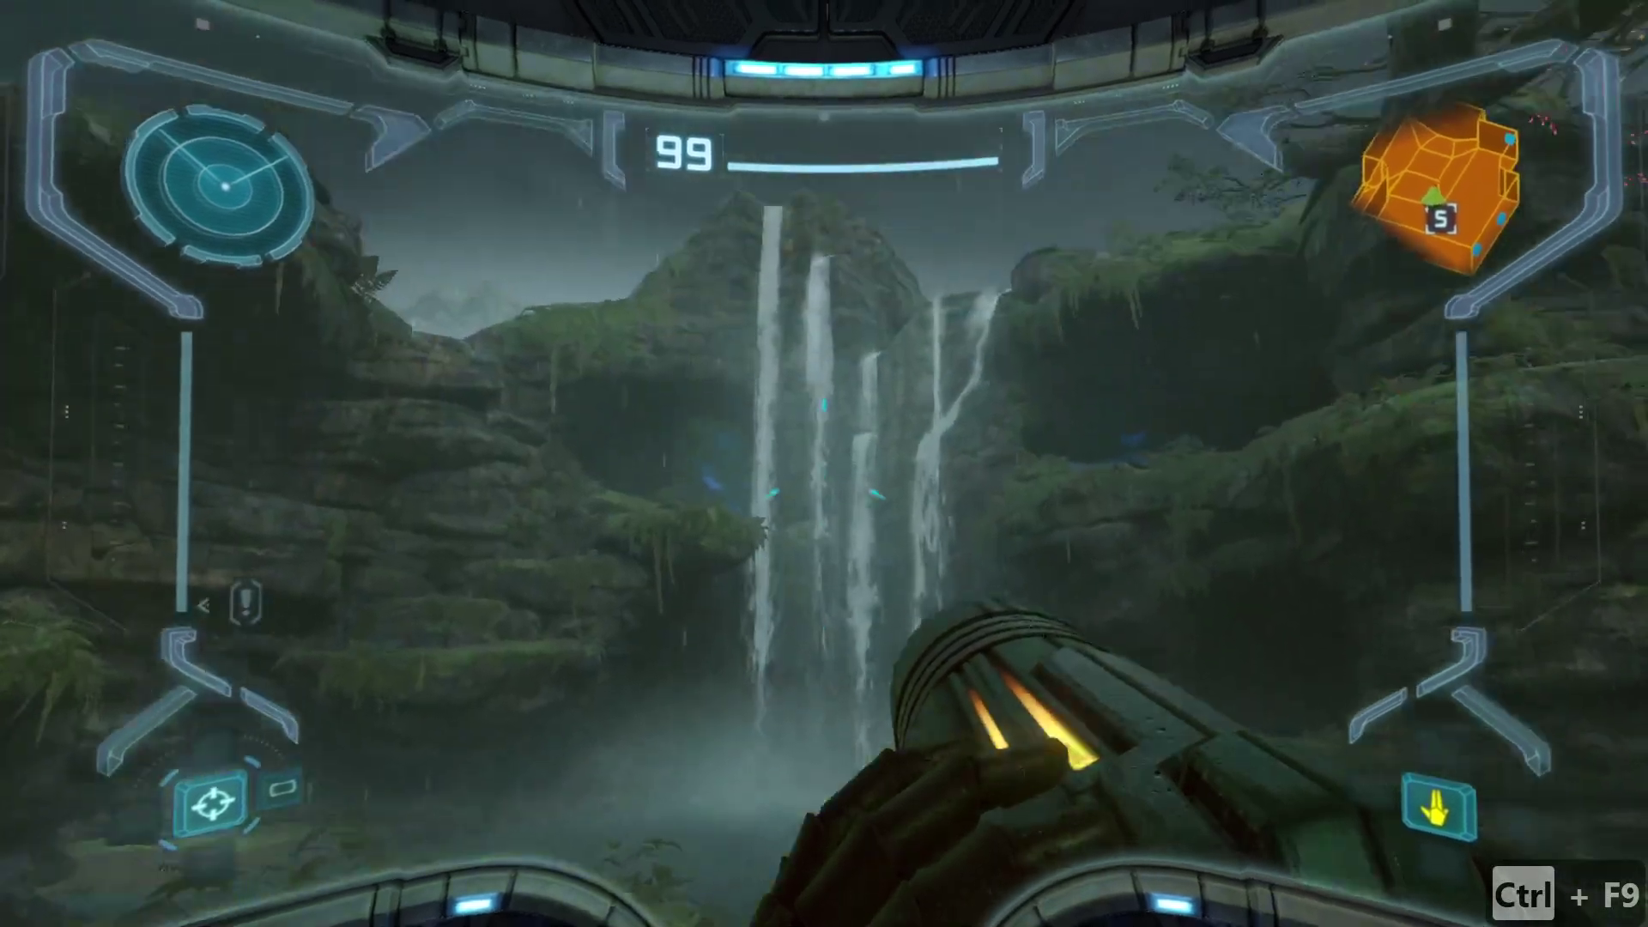
- Walk and look around the landing area to test the mouse-driven gyro camera
key(w)
key(a)
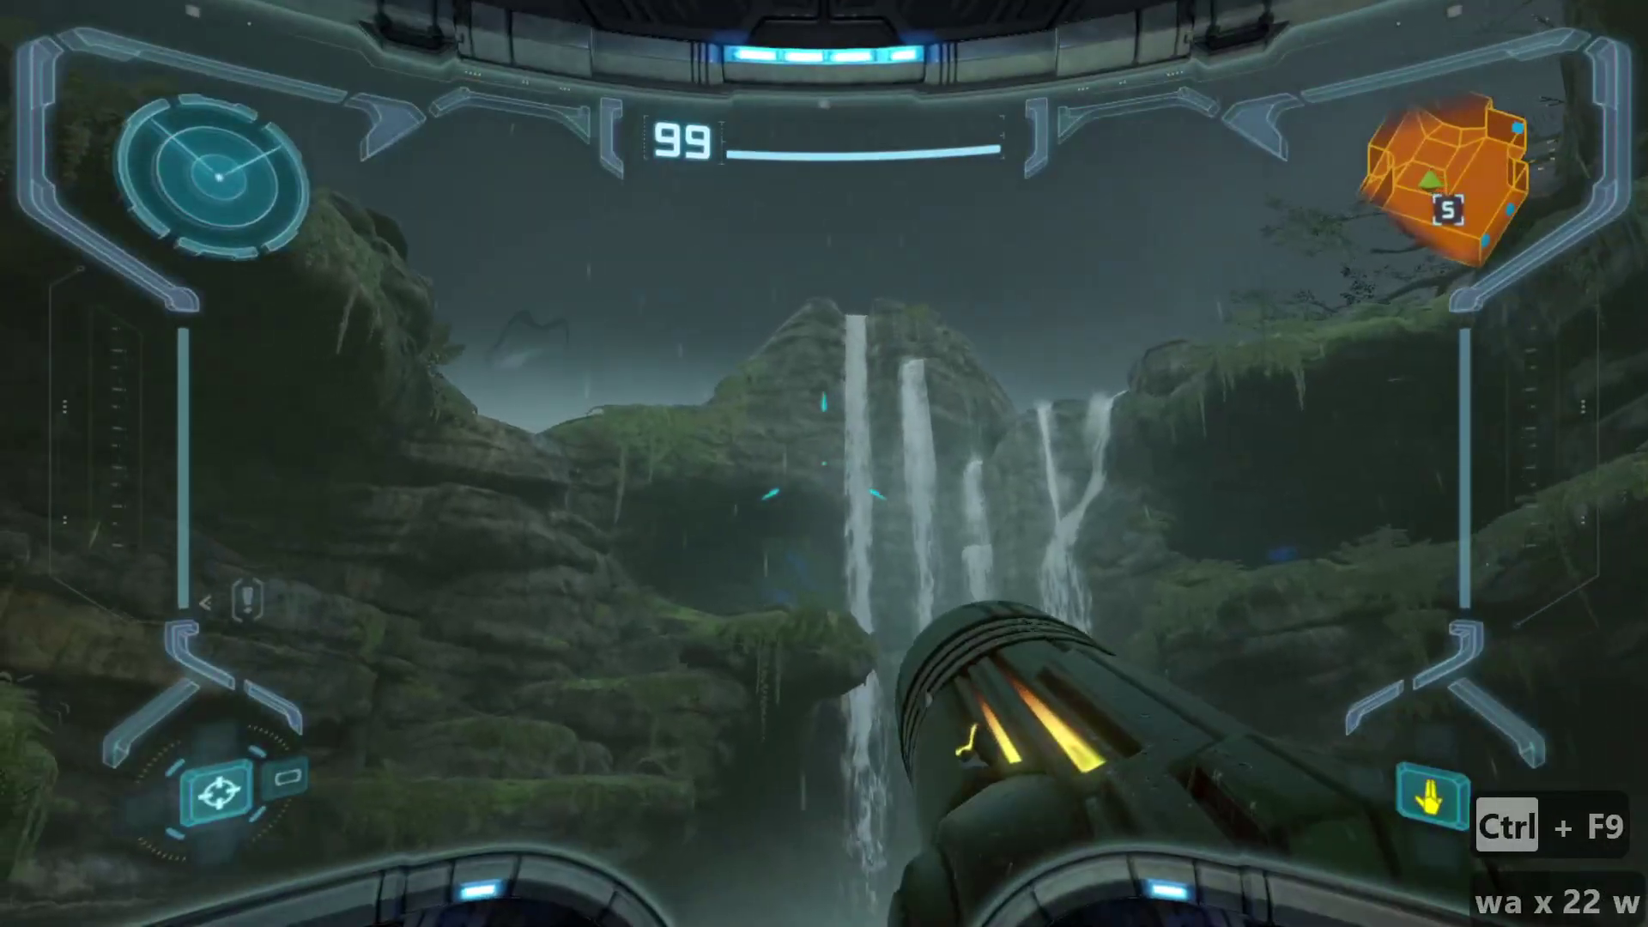
key(d)
key(a)
key(w)
key(w)
key(w)
key(w)
key(w)
key(w)
key(w)
key(w)
key(w)
key(w)
key(w)
key(w)
key(w)
key(w)
key(w)
key(w)
key(d)
key(d)
key(d)
key(d)
key(d)
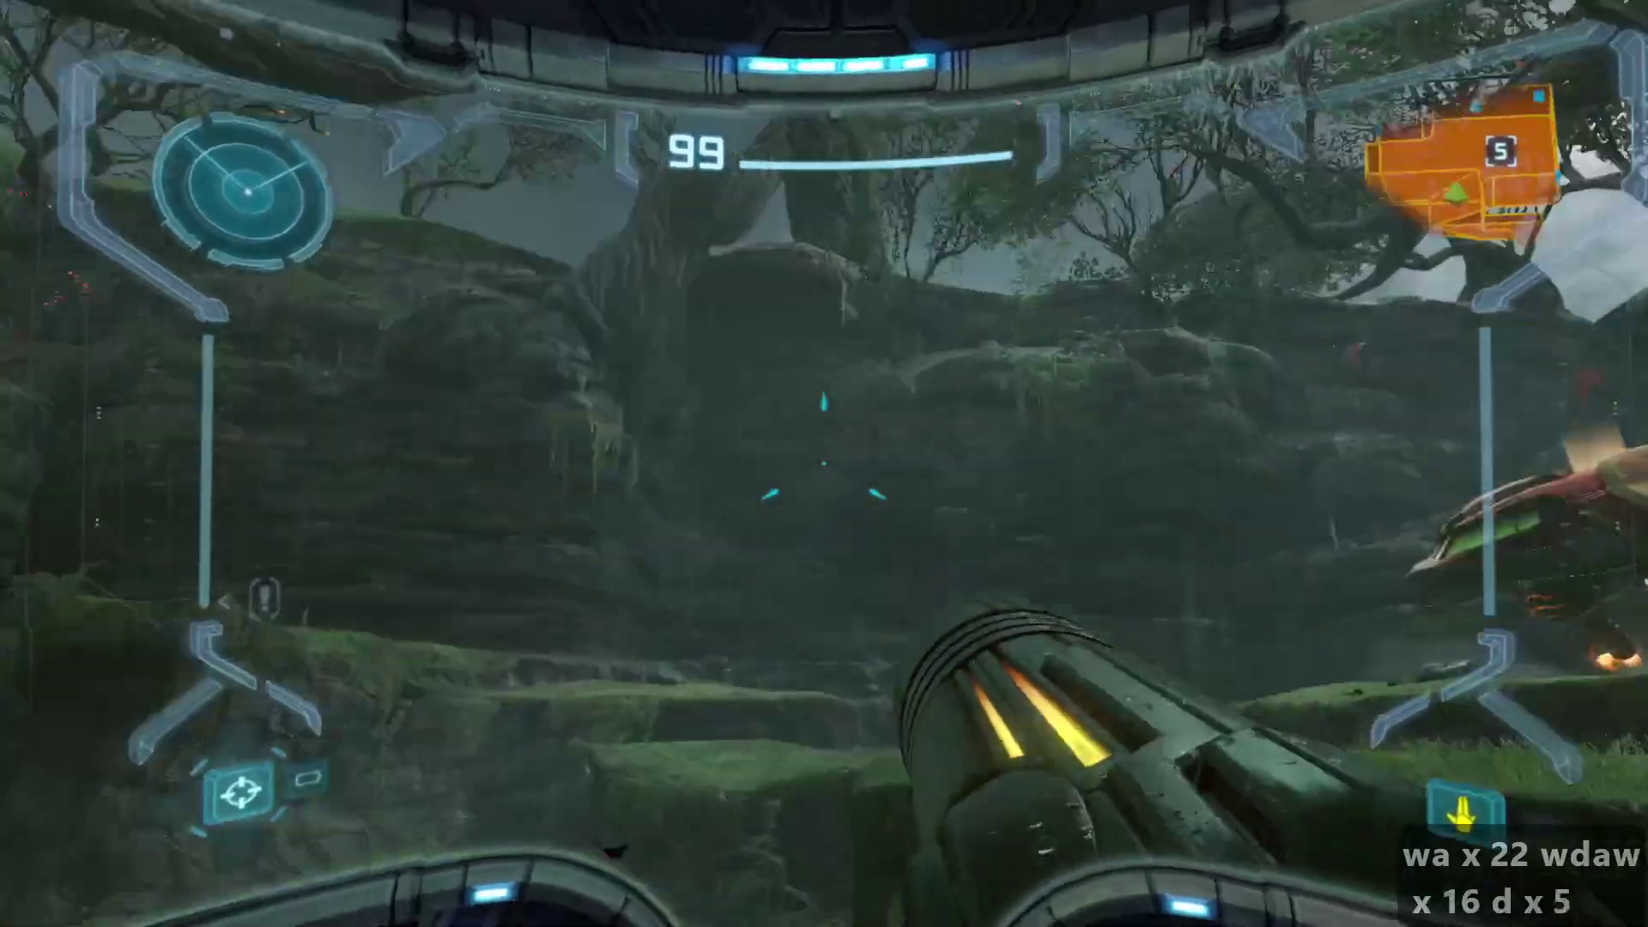
key(d)
key(d)
key(d)
key(d)
key(d)
key(d)
key(d)
key(d)
key(a)
key(a)
key(a)
key(a)
key(a)
key(a)
key(a)
key(a)
key(a)
key(a)
key(a)
key(a)
key(a)
key(a)
key(a)
key(a)
key(a)
key(a)
key(w)
key(w)
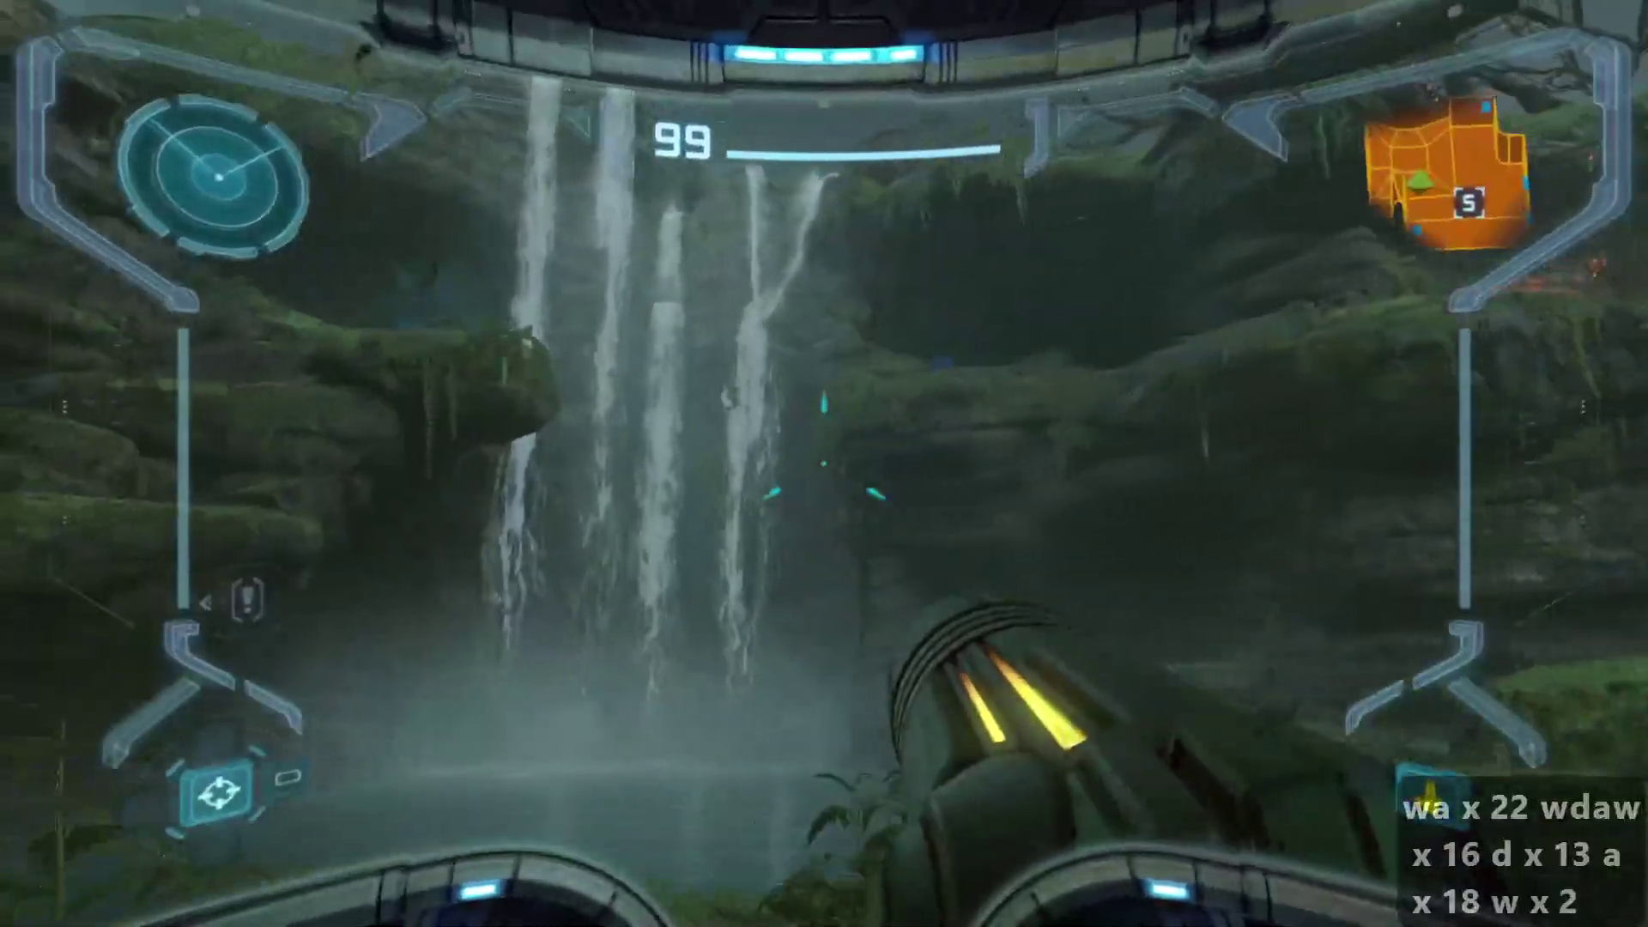
key(s)
key(d)
key(d)
key(d)
key(d)
key(d)
key(d)
key(d)
key(d)
key(d)
key(d)
key(w)
key(a)
key(a)
key(a)
key(a)
key(a)
key(a)
key(a)
key(a)
key(a)
key(a)
key(a)
key(a)
key(a)
key(a)
key(a)
key(a)
key(a)
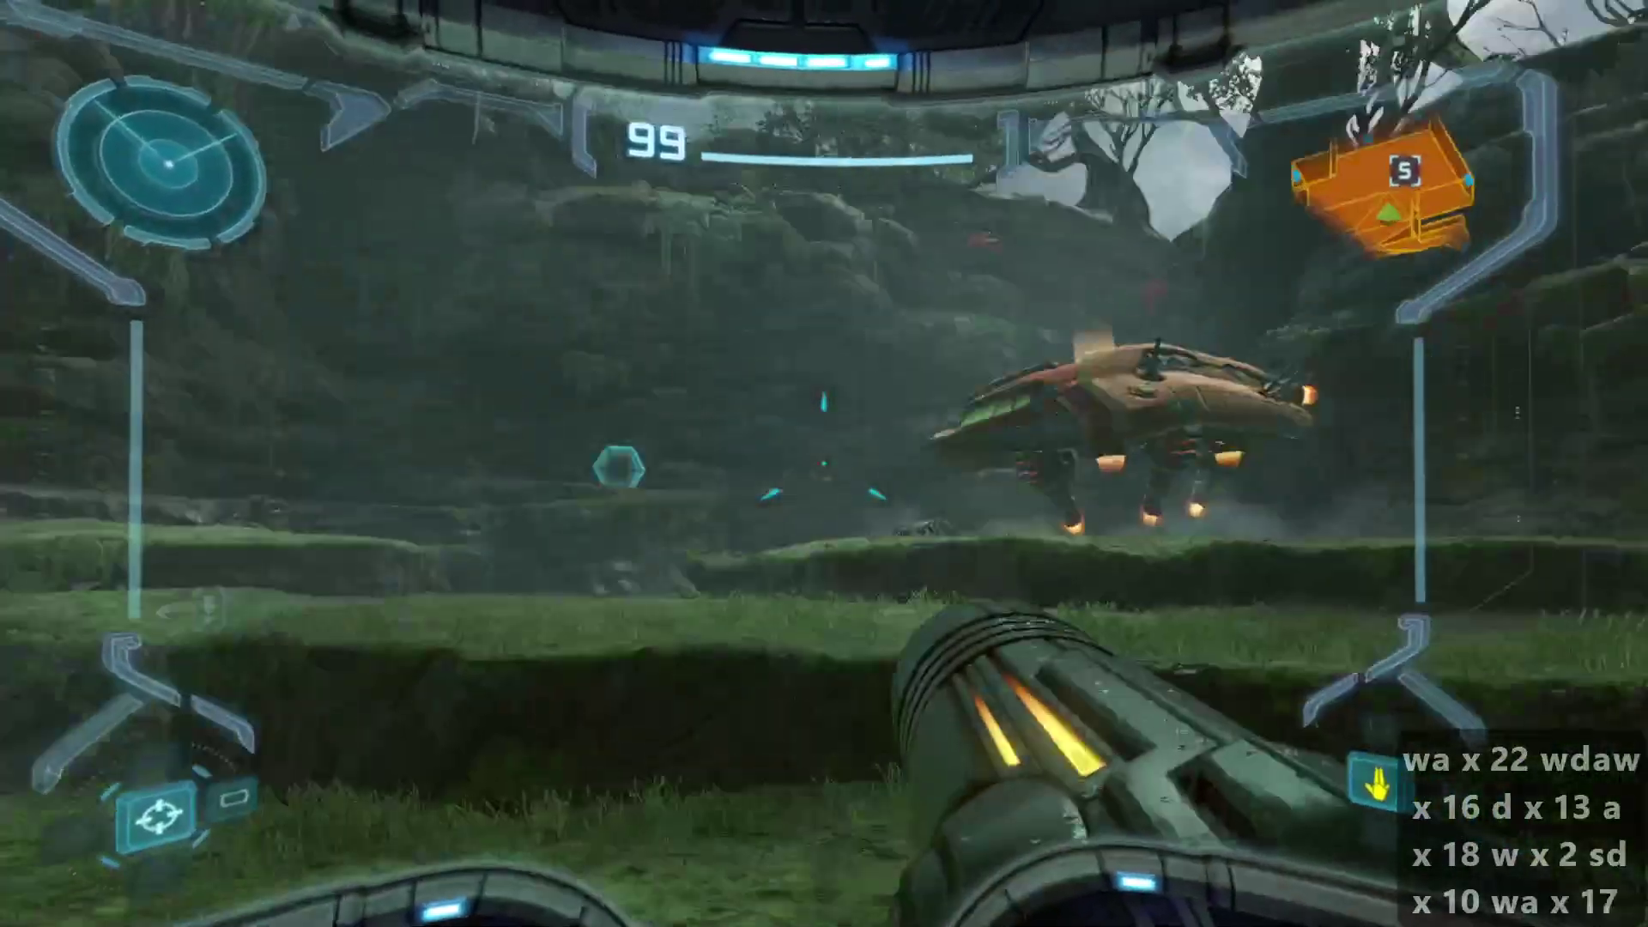
key(a)
key(a)
key(w)
key(w)
key(w)
key(w)
key(w)
key(w)
key(w)
key(d)
key(d)
key(d)
key(d)
key(d)
key(d)
key(d)
key(d)
key(d)
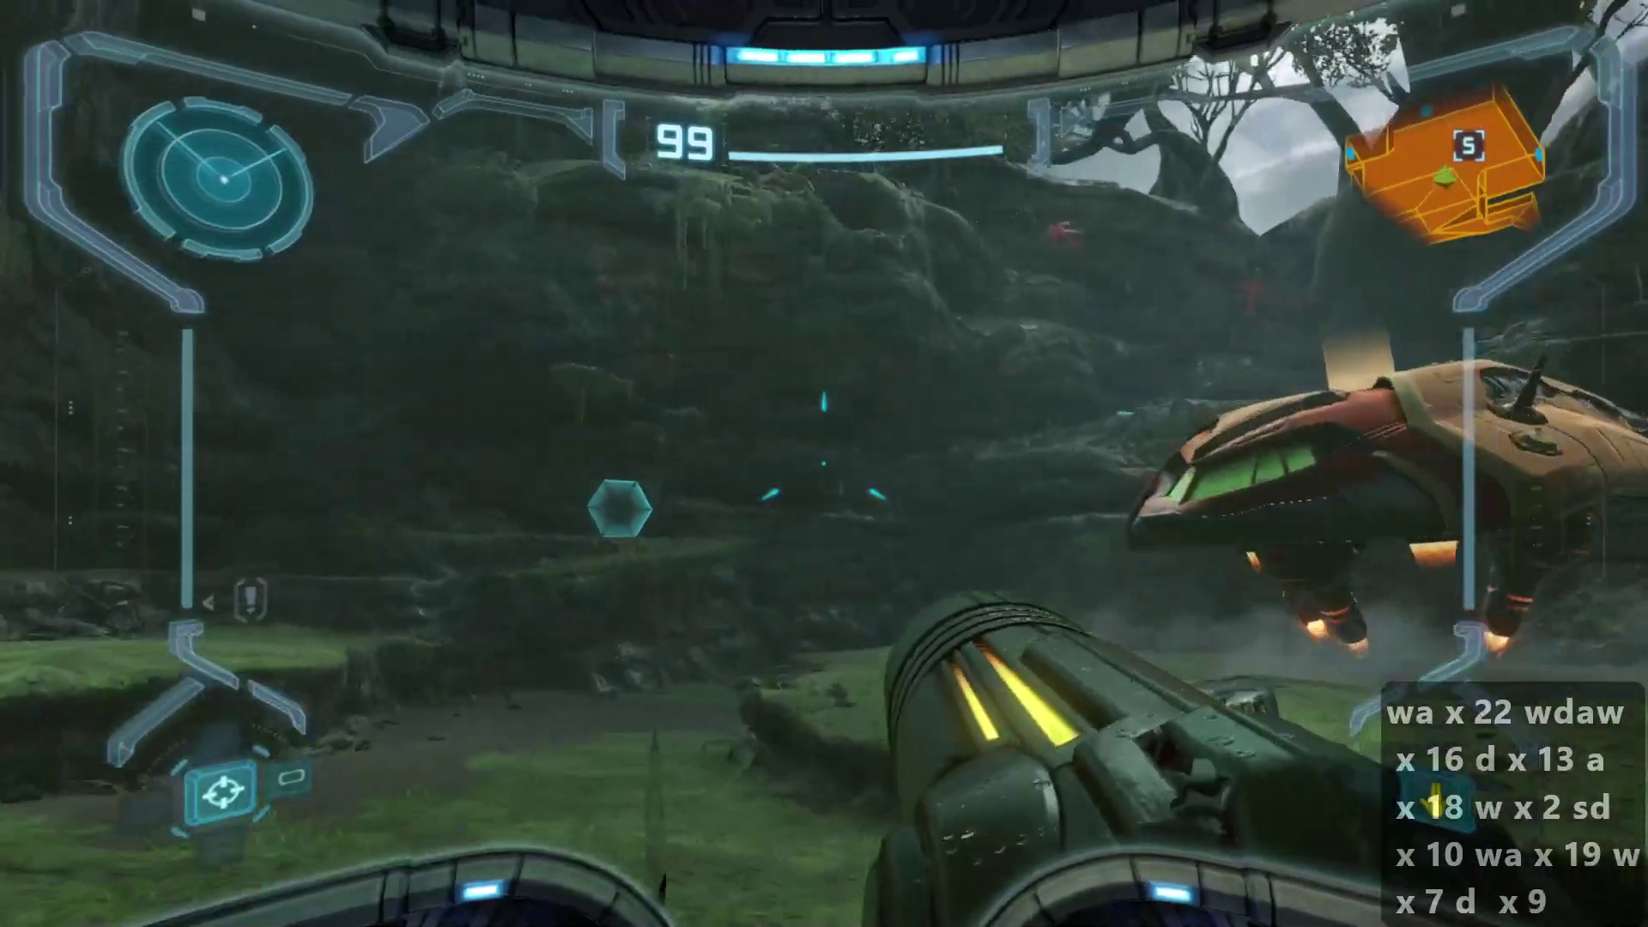
key(a)
key(d)
key(d)
key(d)
key(d)
key(a)
key(a)
key(a)
key(a)
key(d)
key(d)
key(d)
key(d)
key(d)
key(d)
key(d)
key(d)
key(d)
key(d)
key(d)
key(d)
key(d)
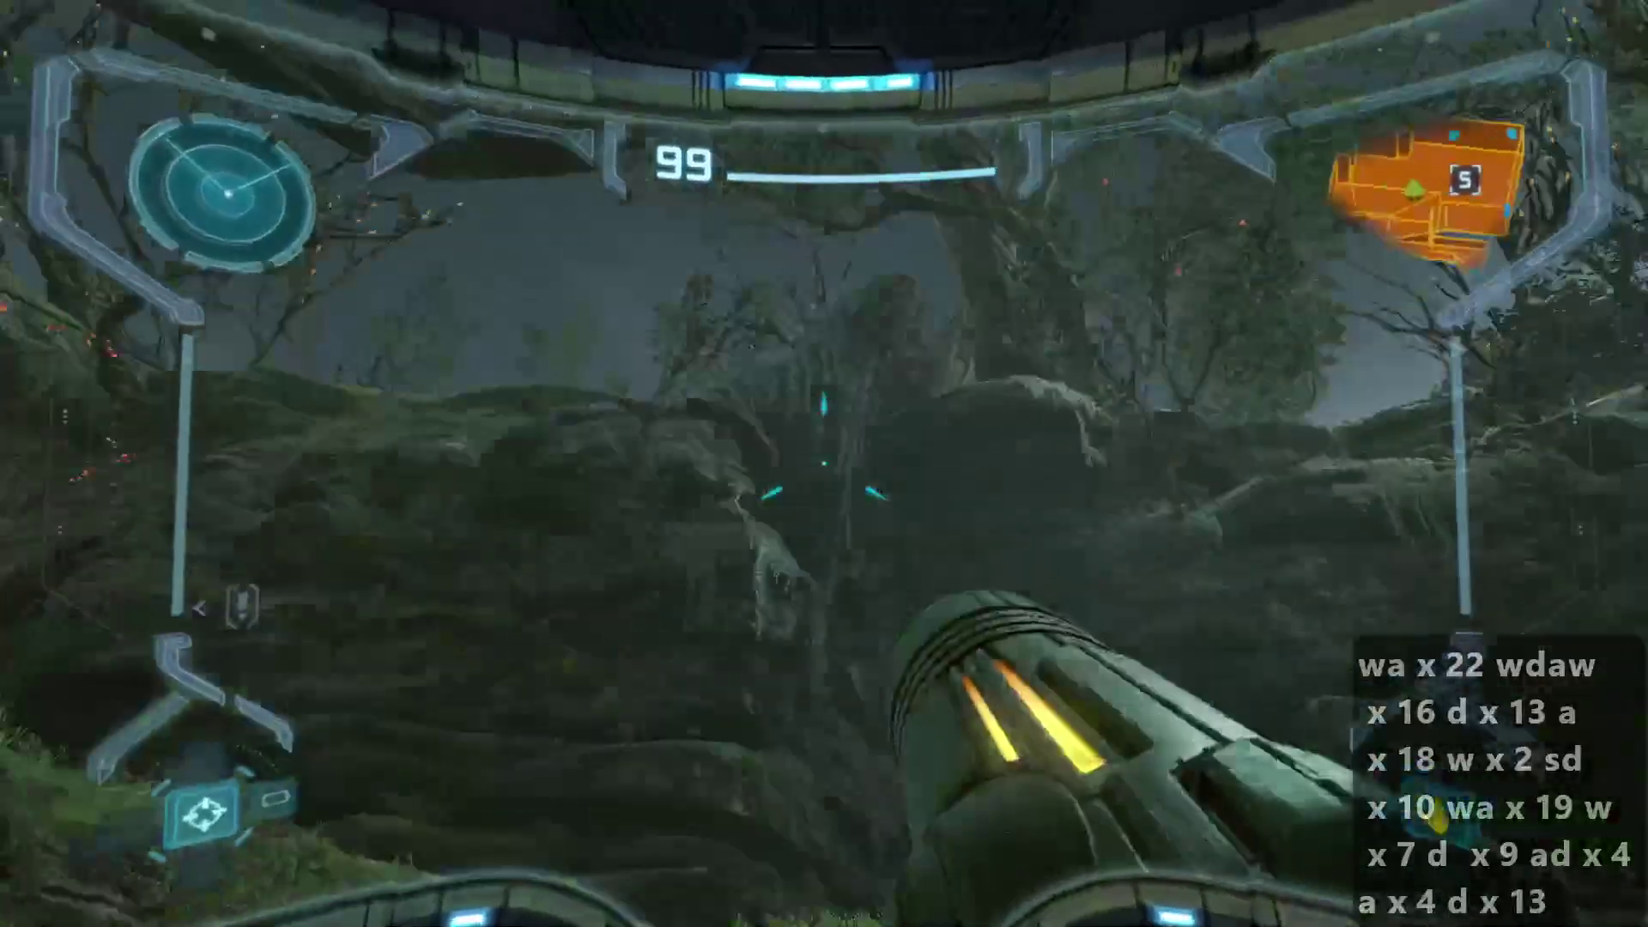
key(d)
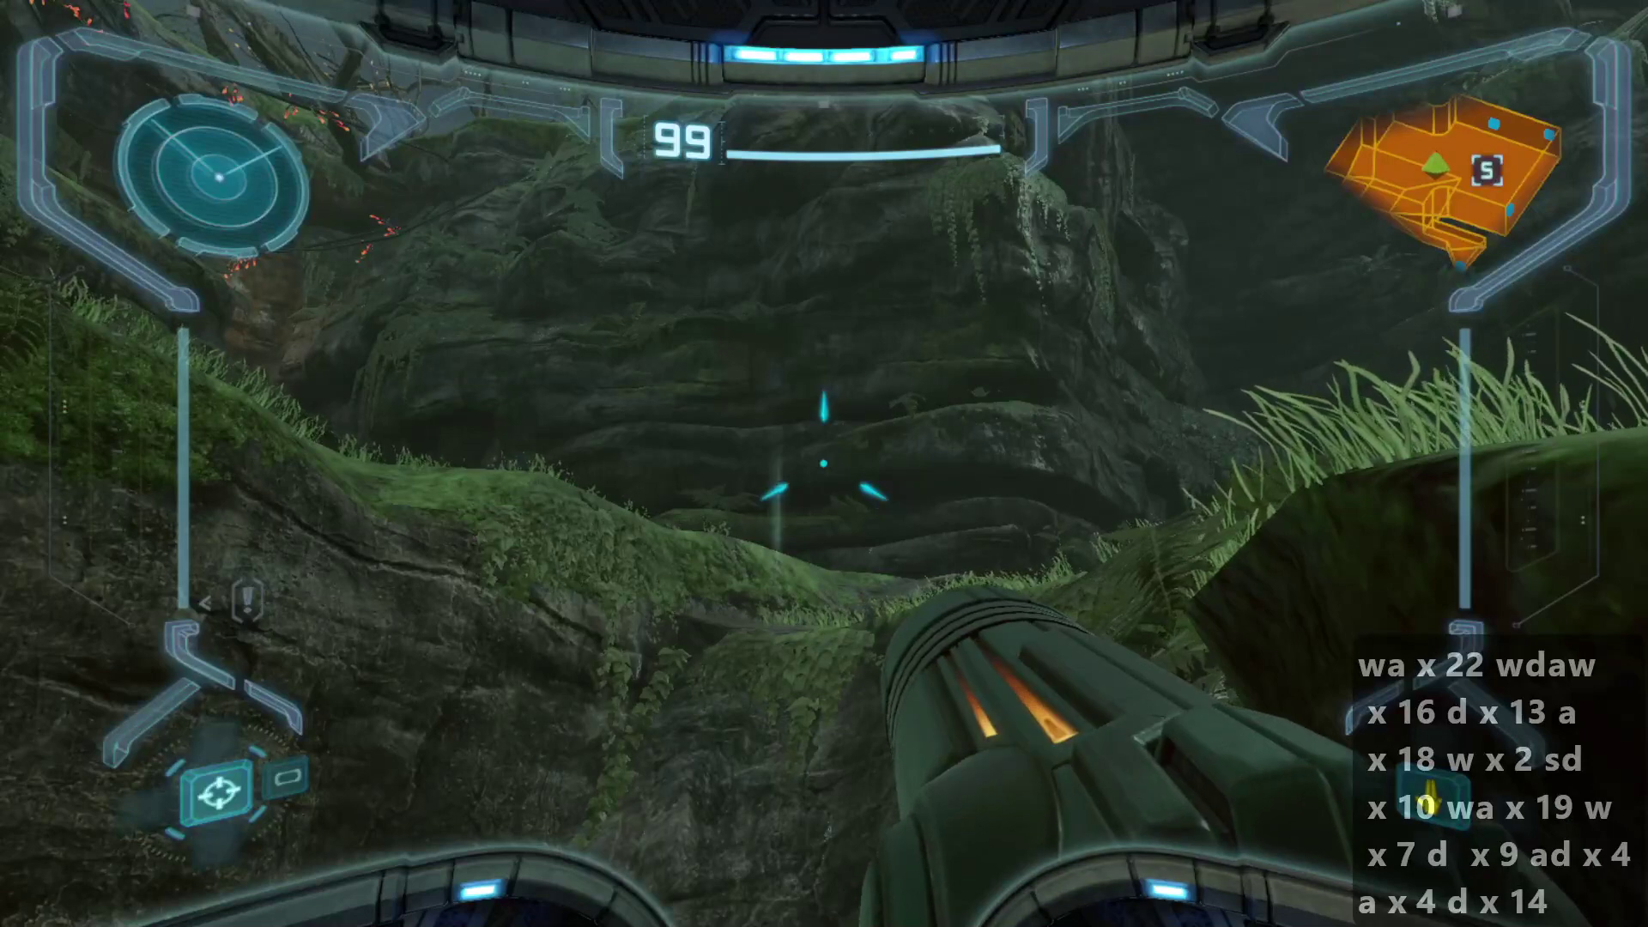
- Return to the yuzu main window and toggle mouse panning
key(alt+Tab)
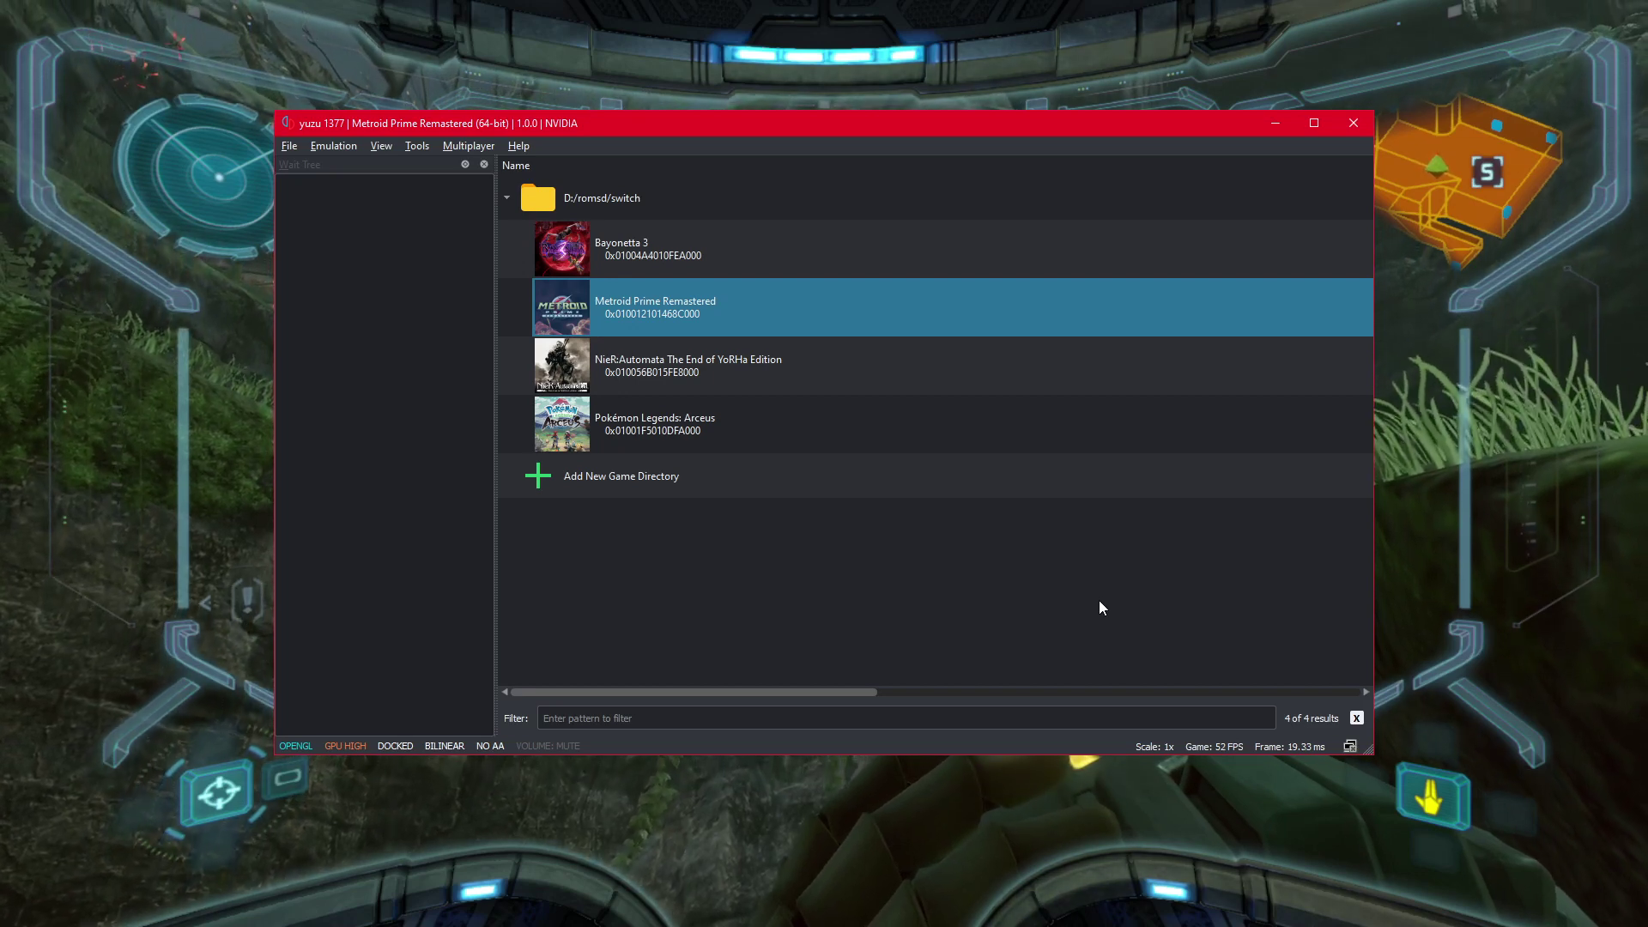
key(ctrl+F9)
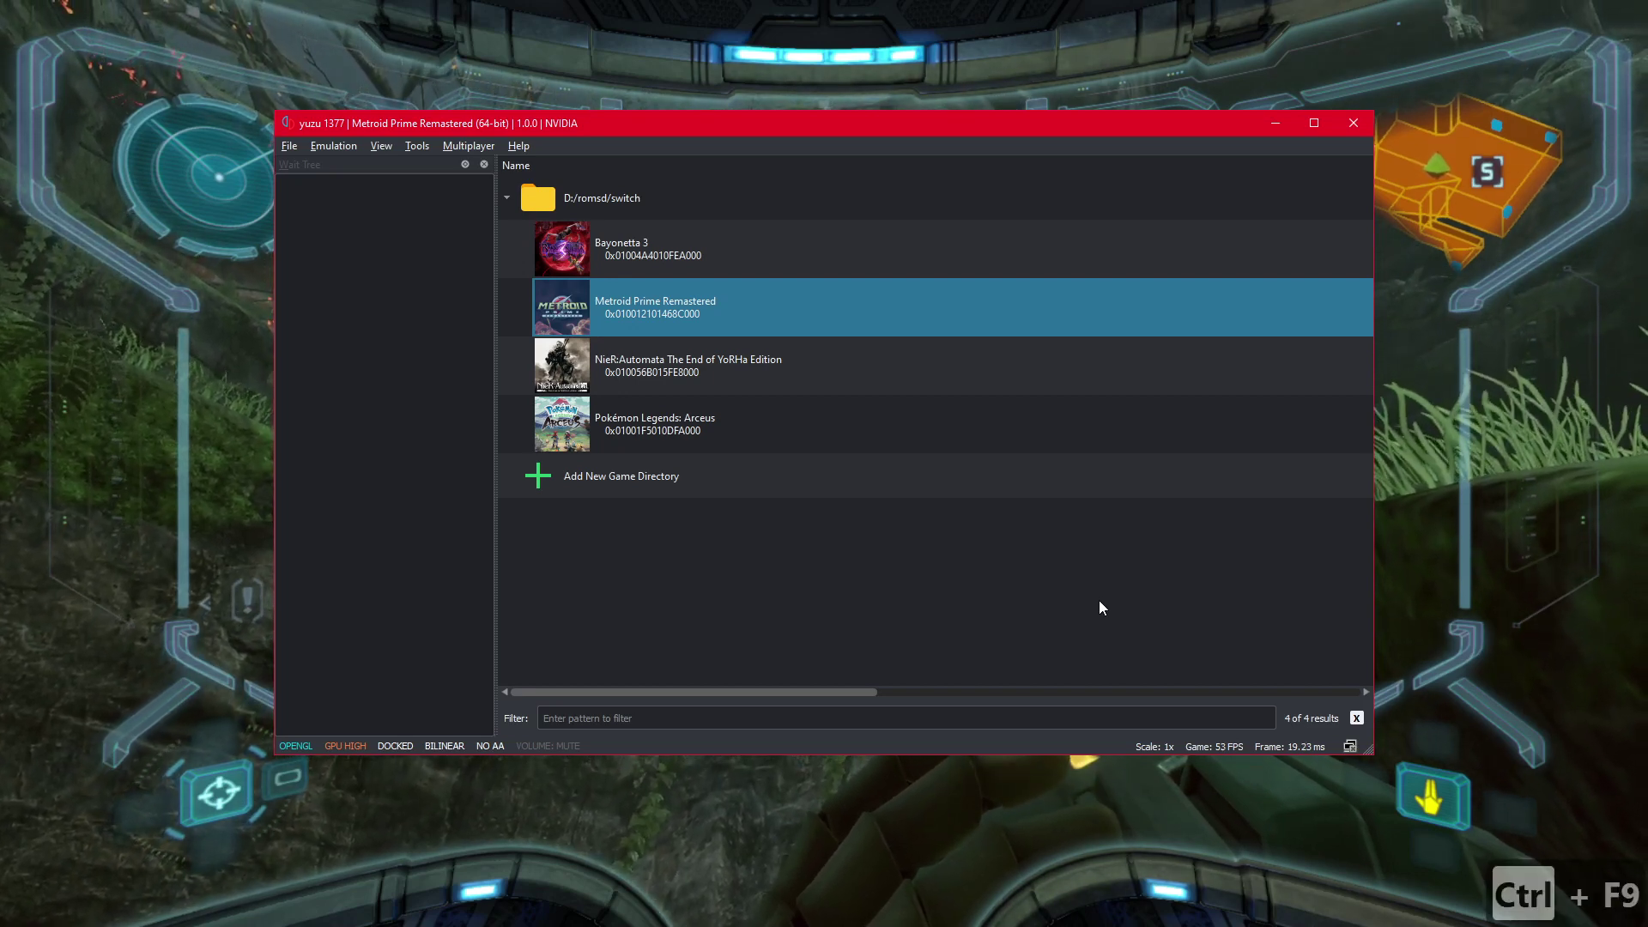
- Examine the mouse panning sensitivity in yuzu's advanced controls configuration, accept the dialog, and switch back to the running game
click(288, 147)
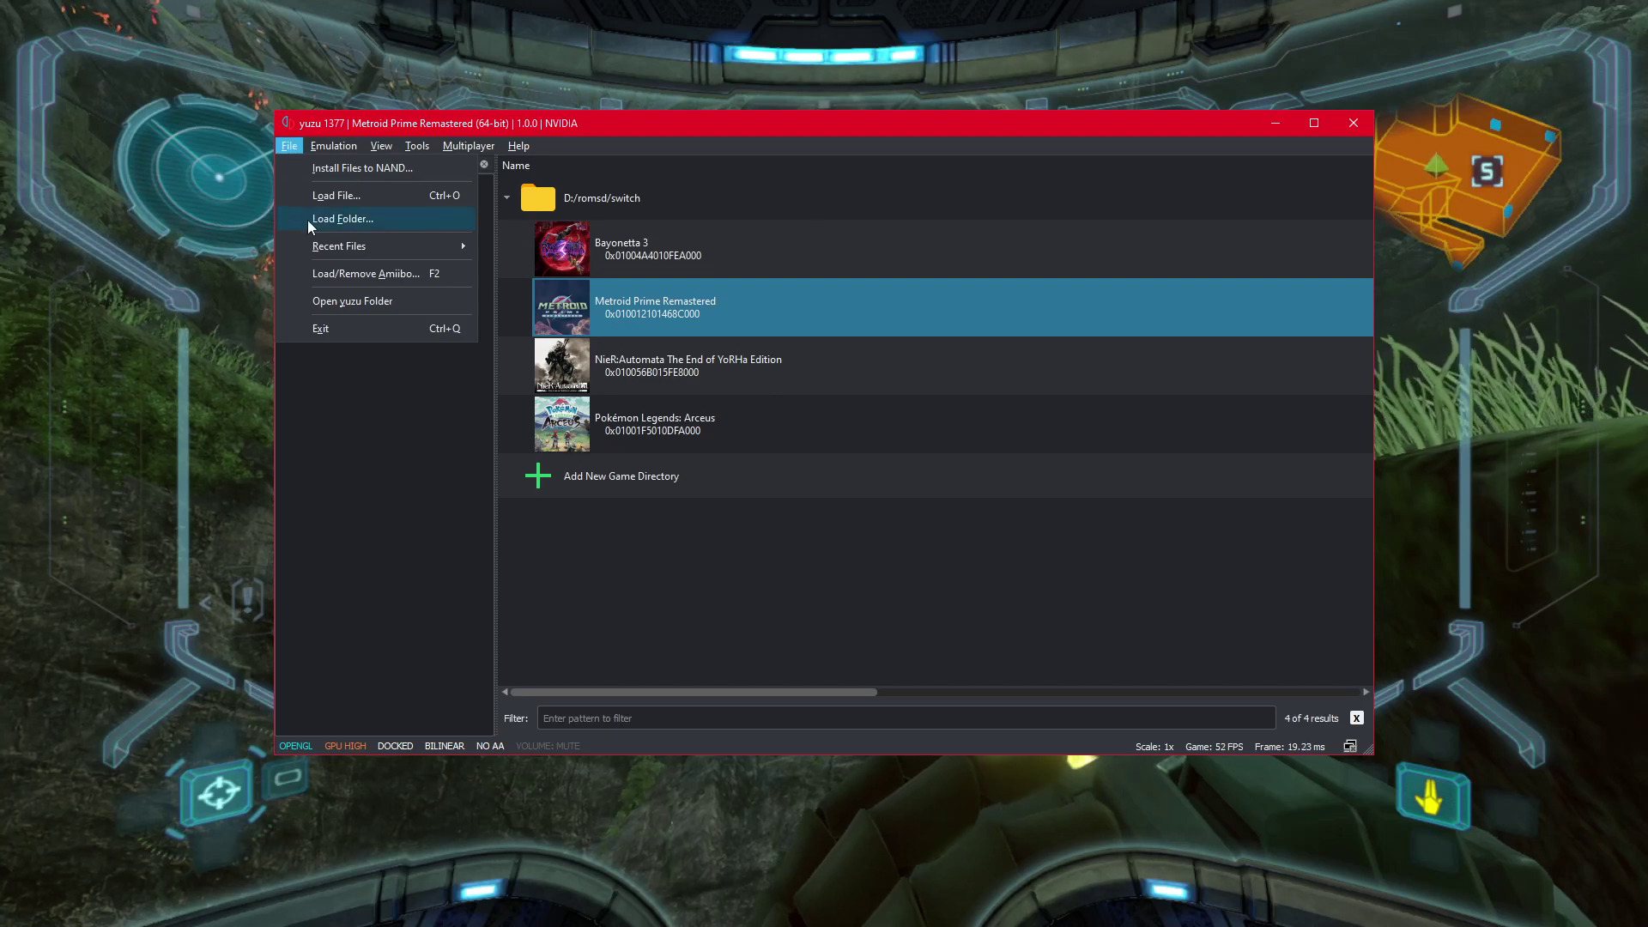
mouse_move(333, 145)
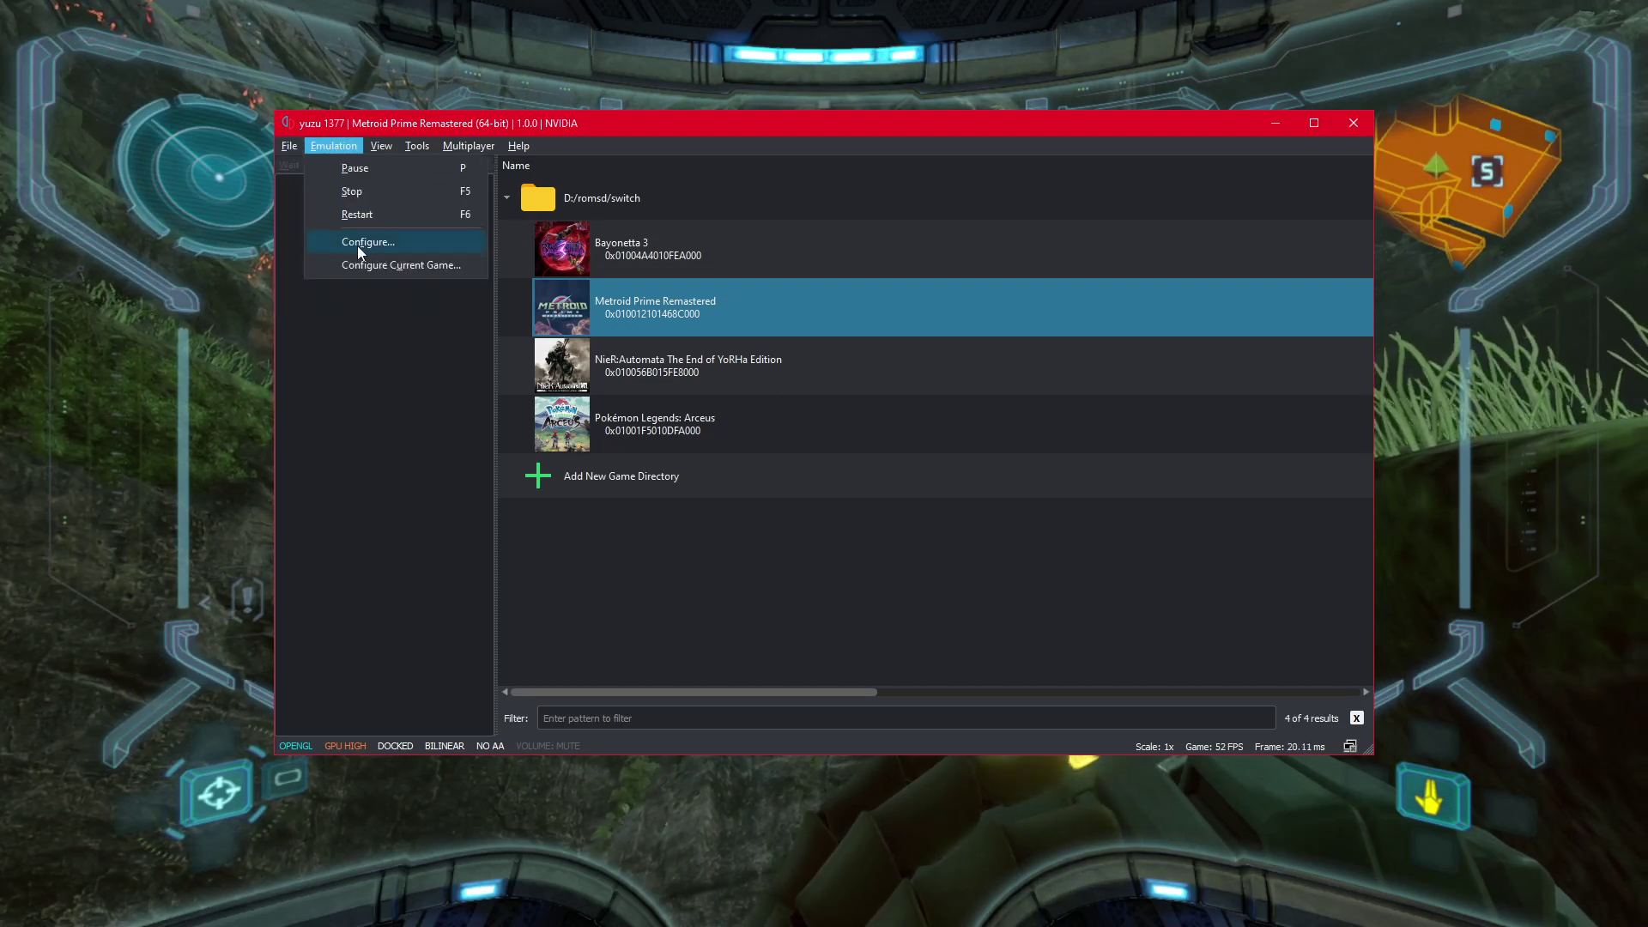
key(Escape)
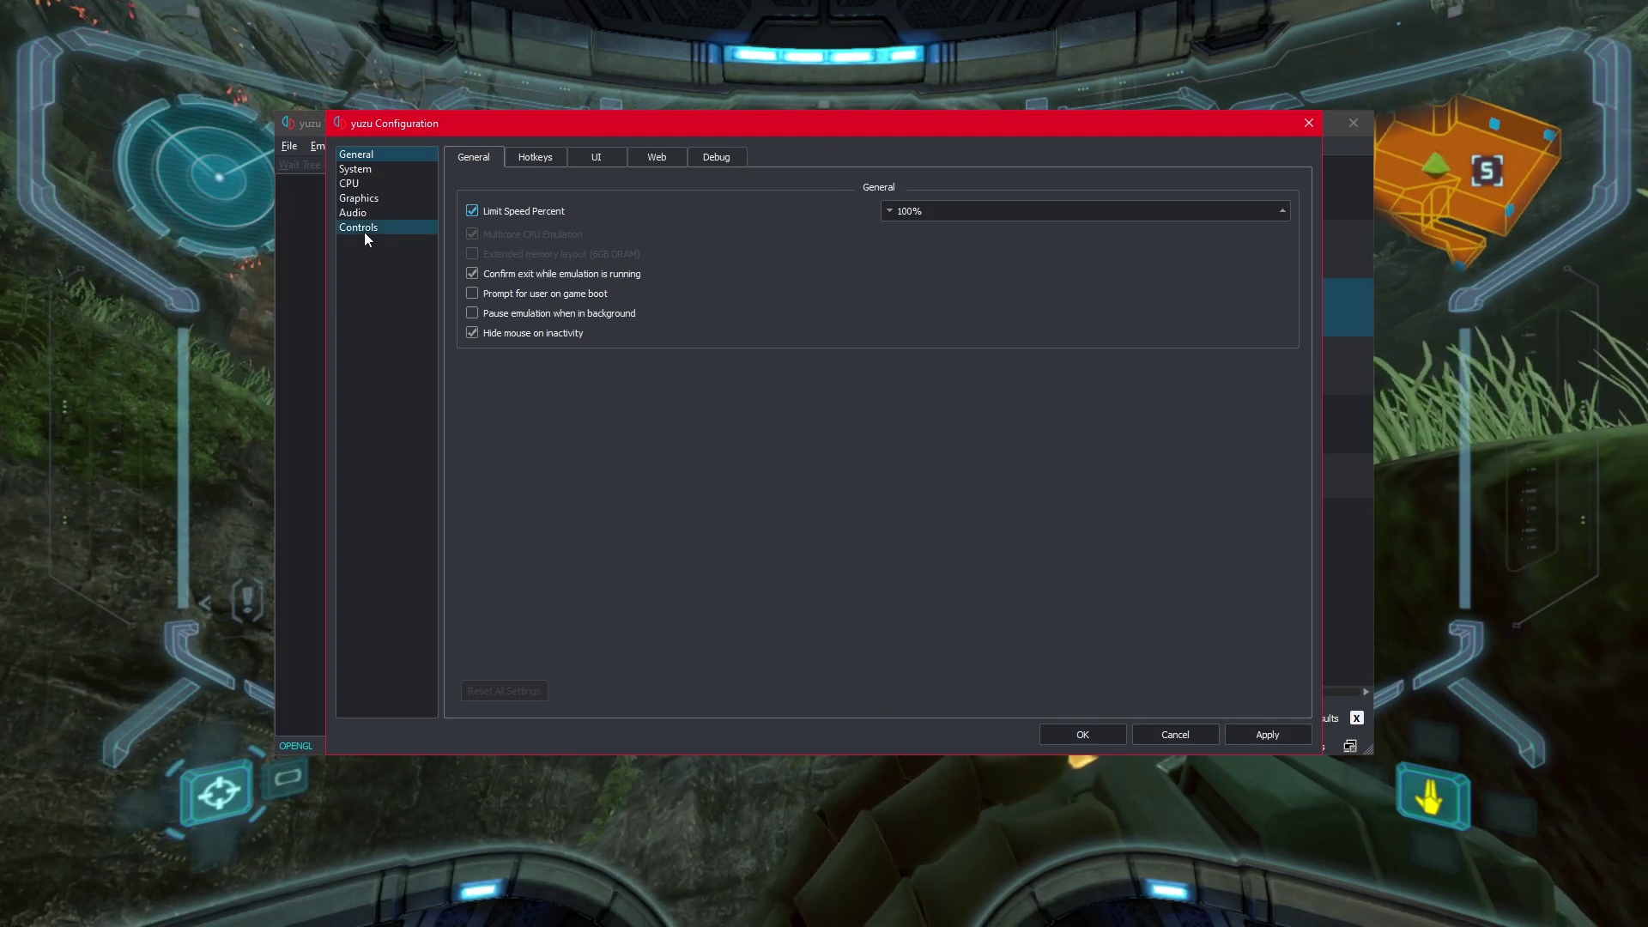
click(362, 229)
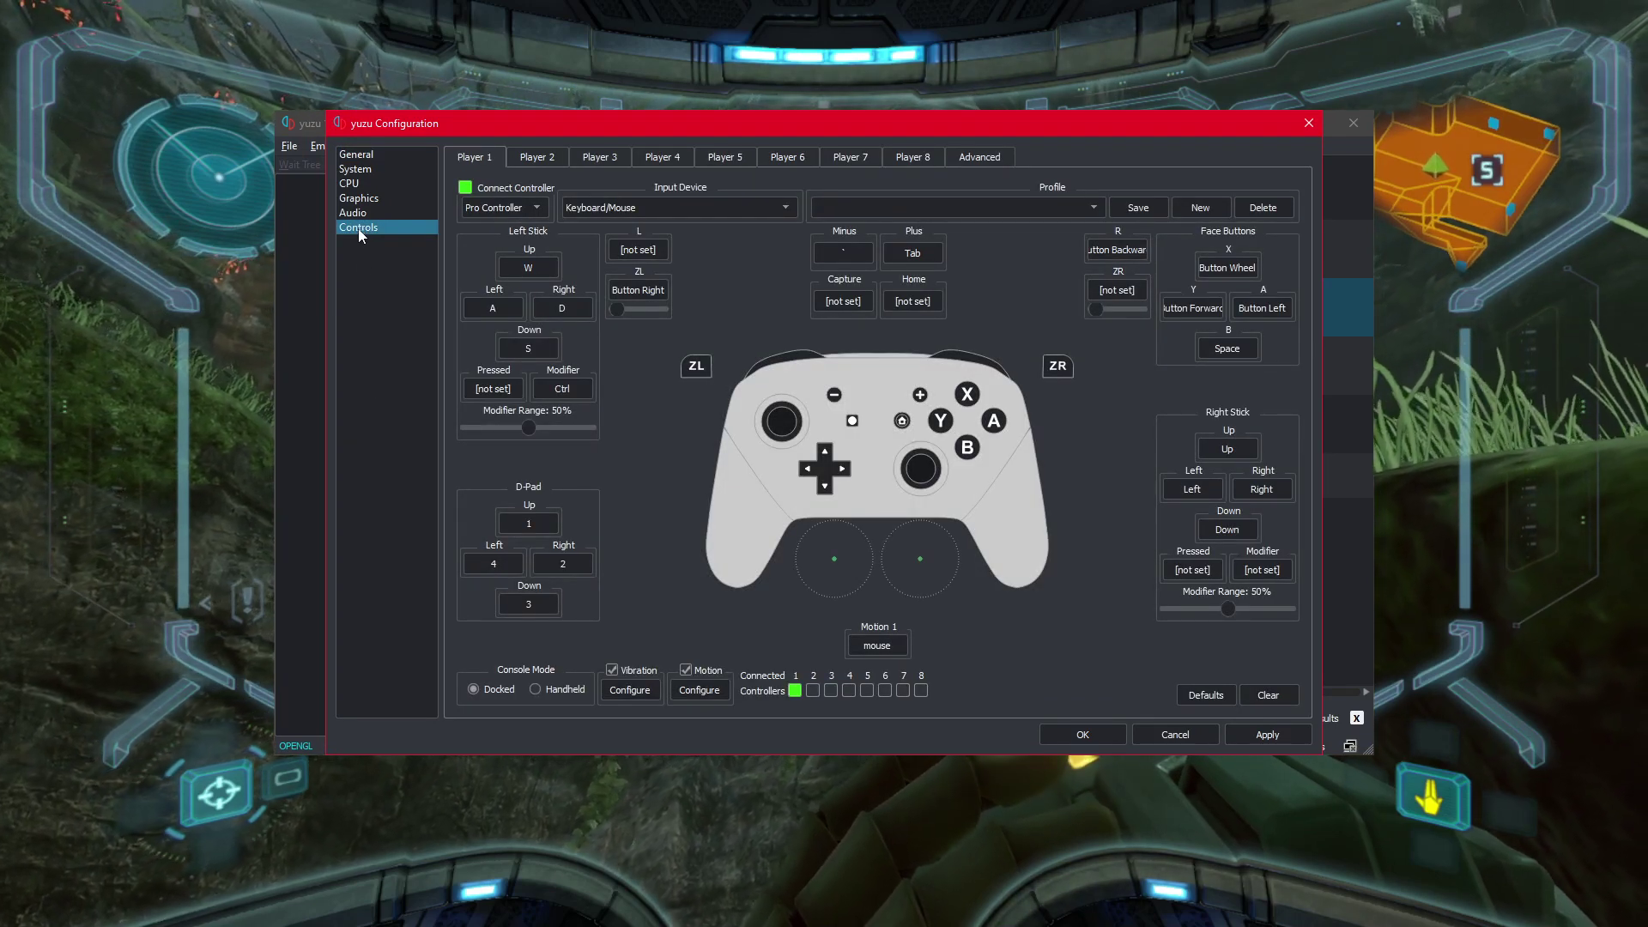
click(989, 161)
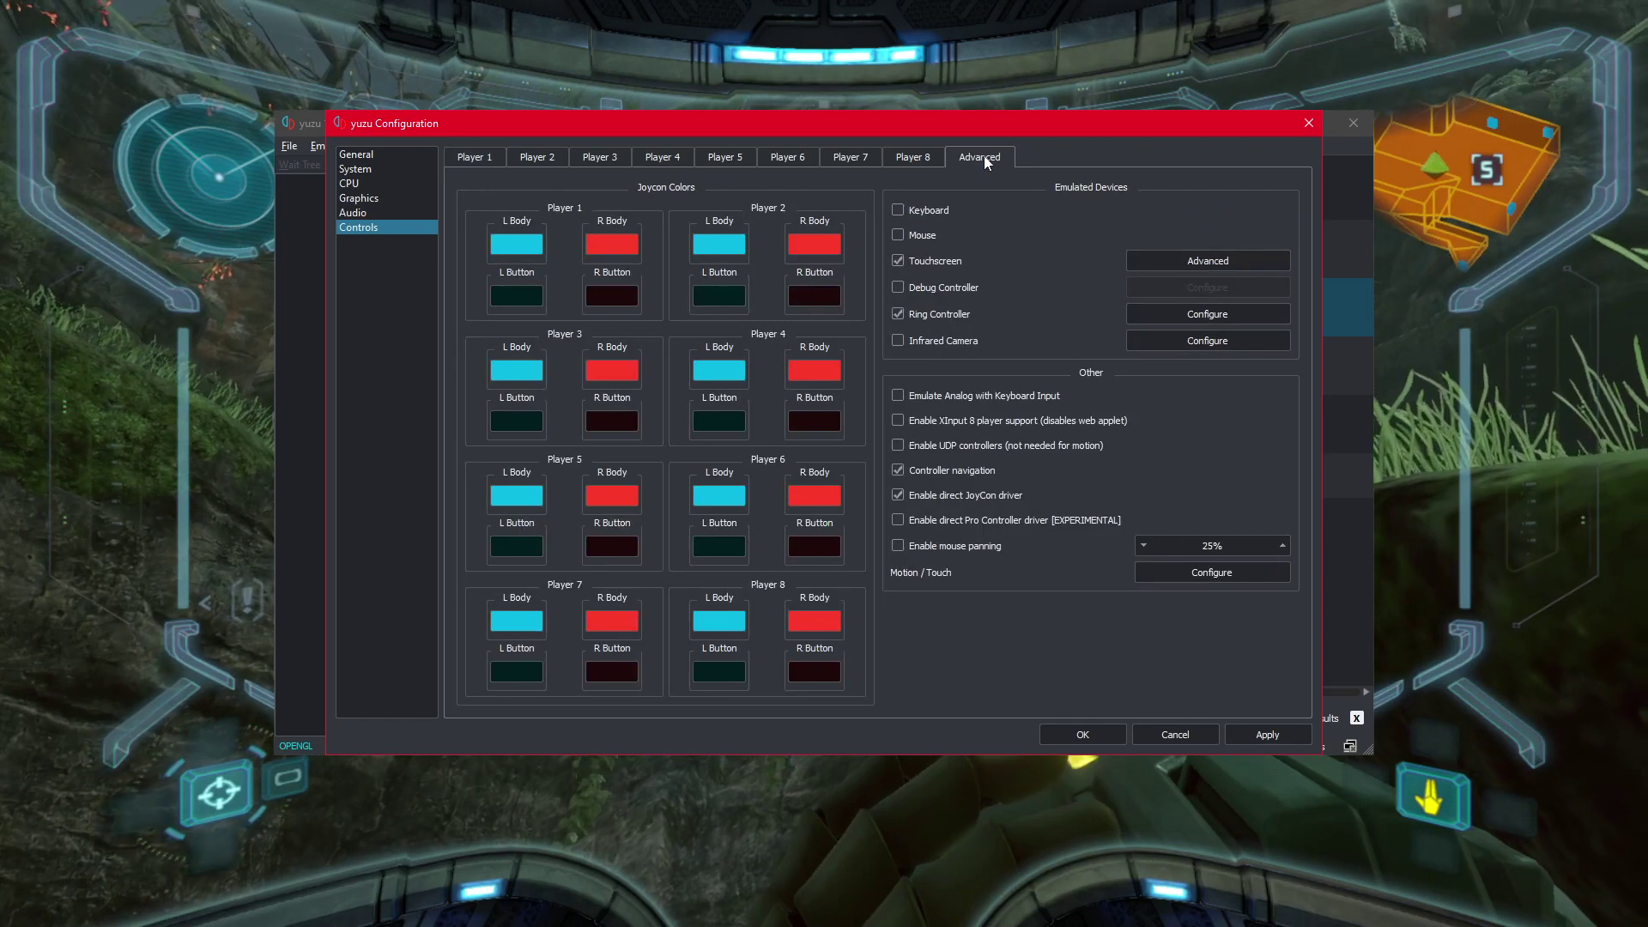
click(1226, 545)
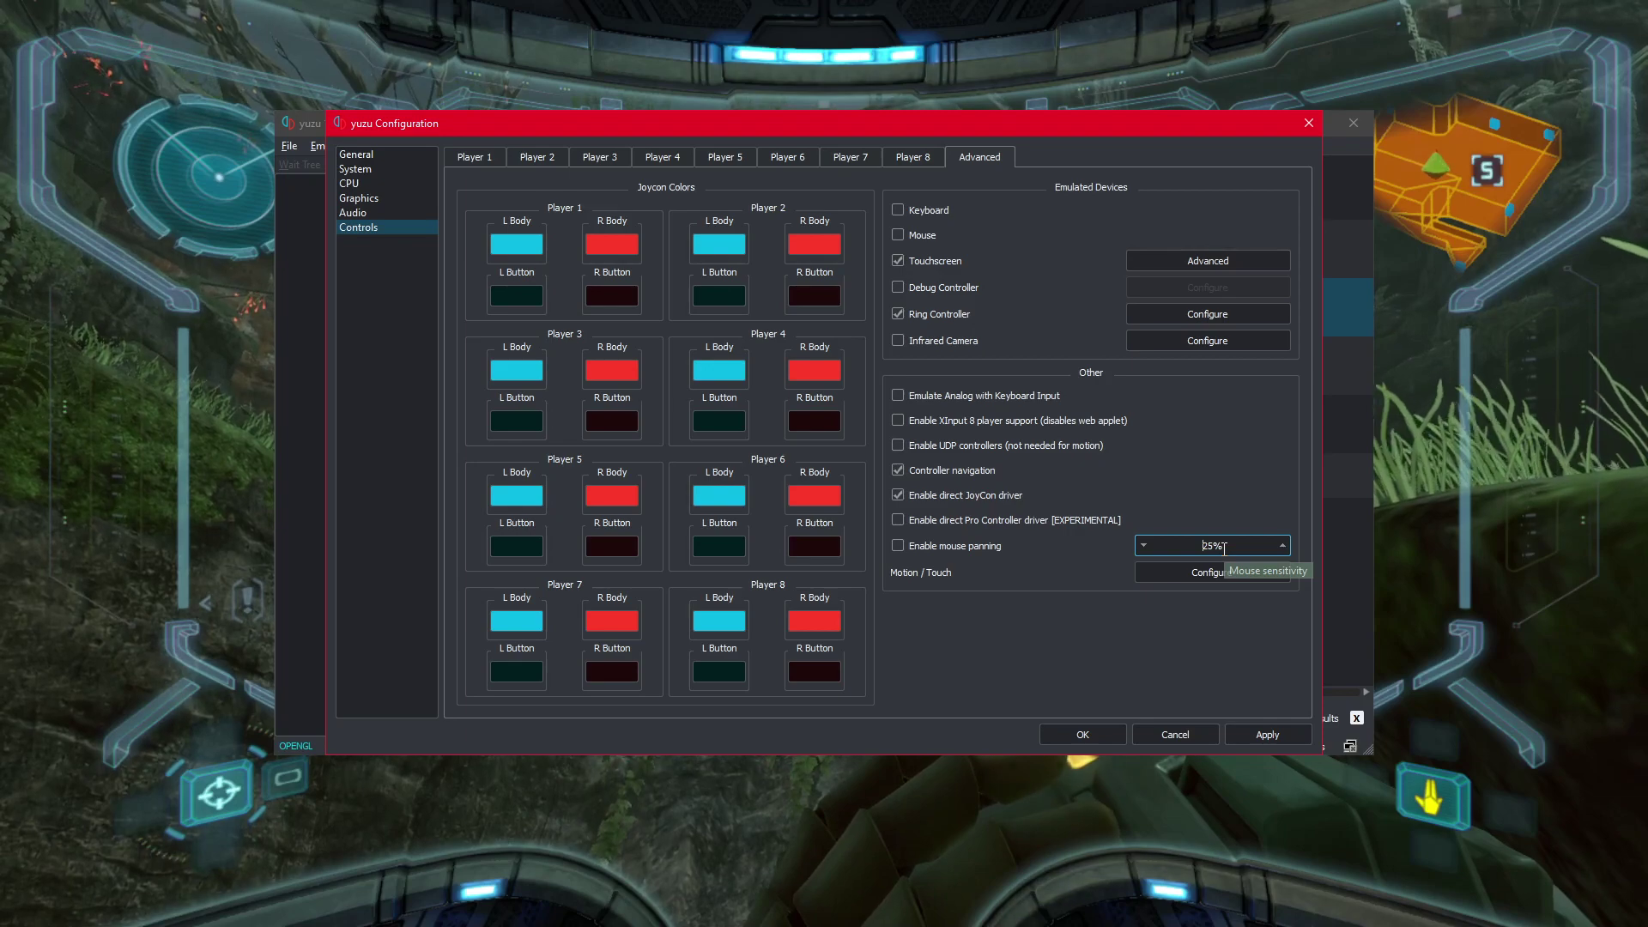
click(1093, 728)
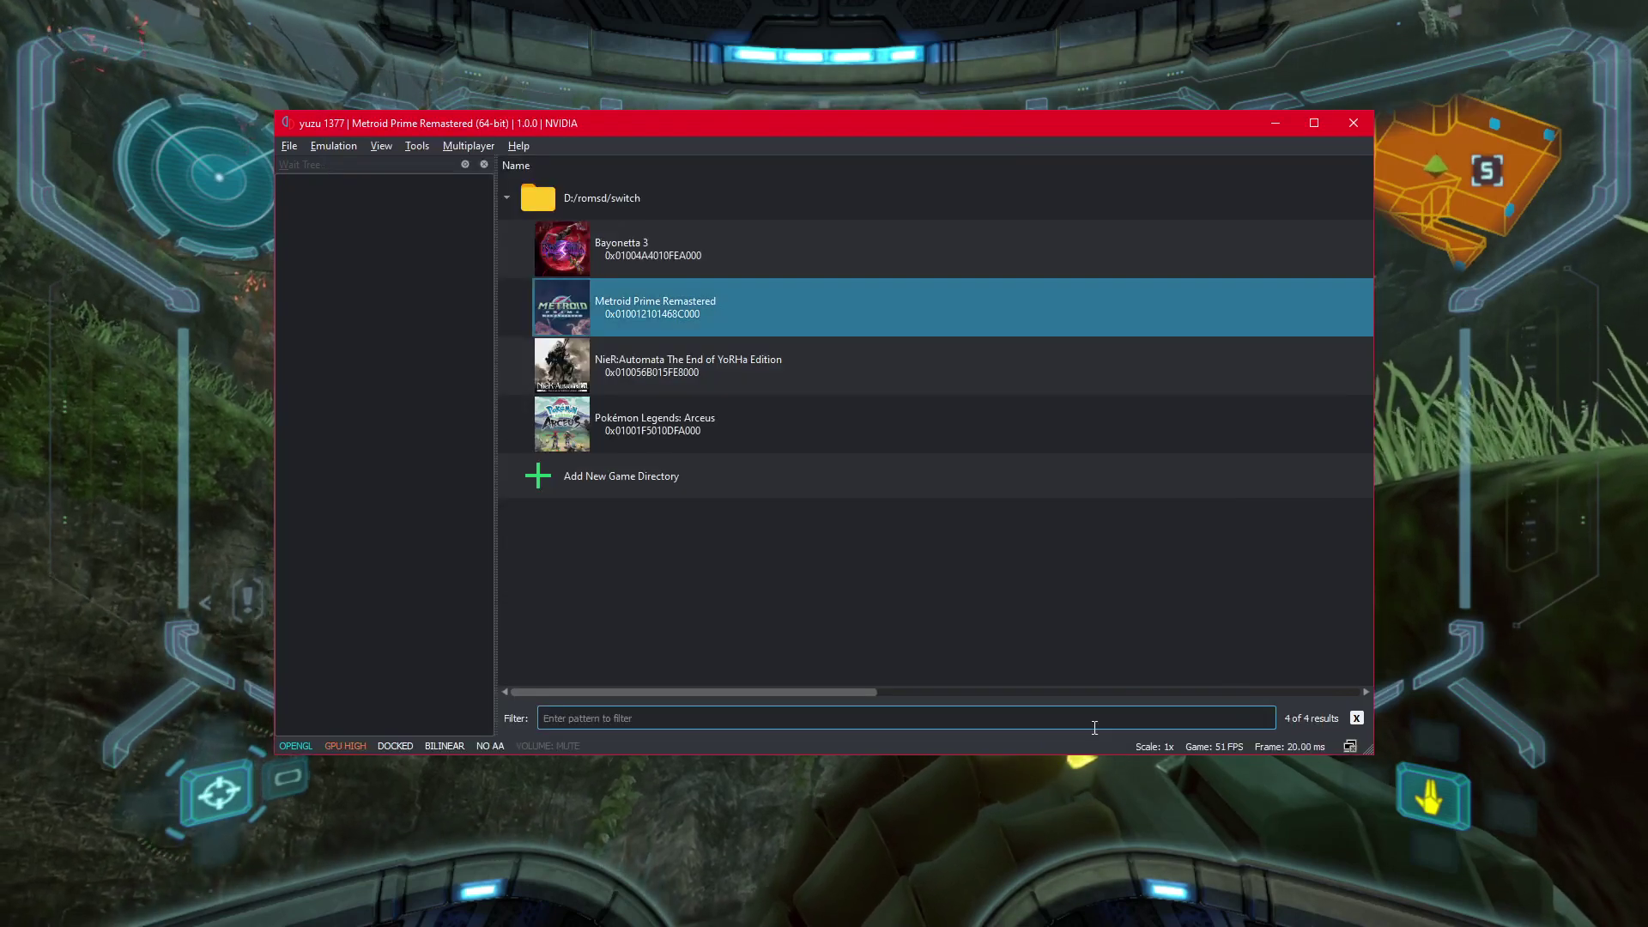
key(alt+Tab)
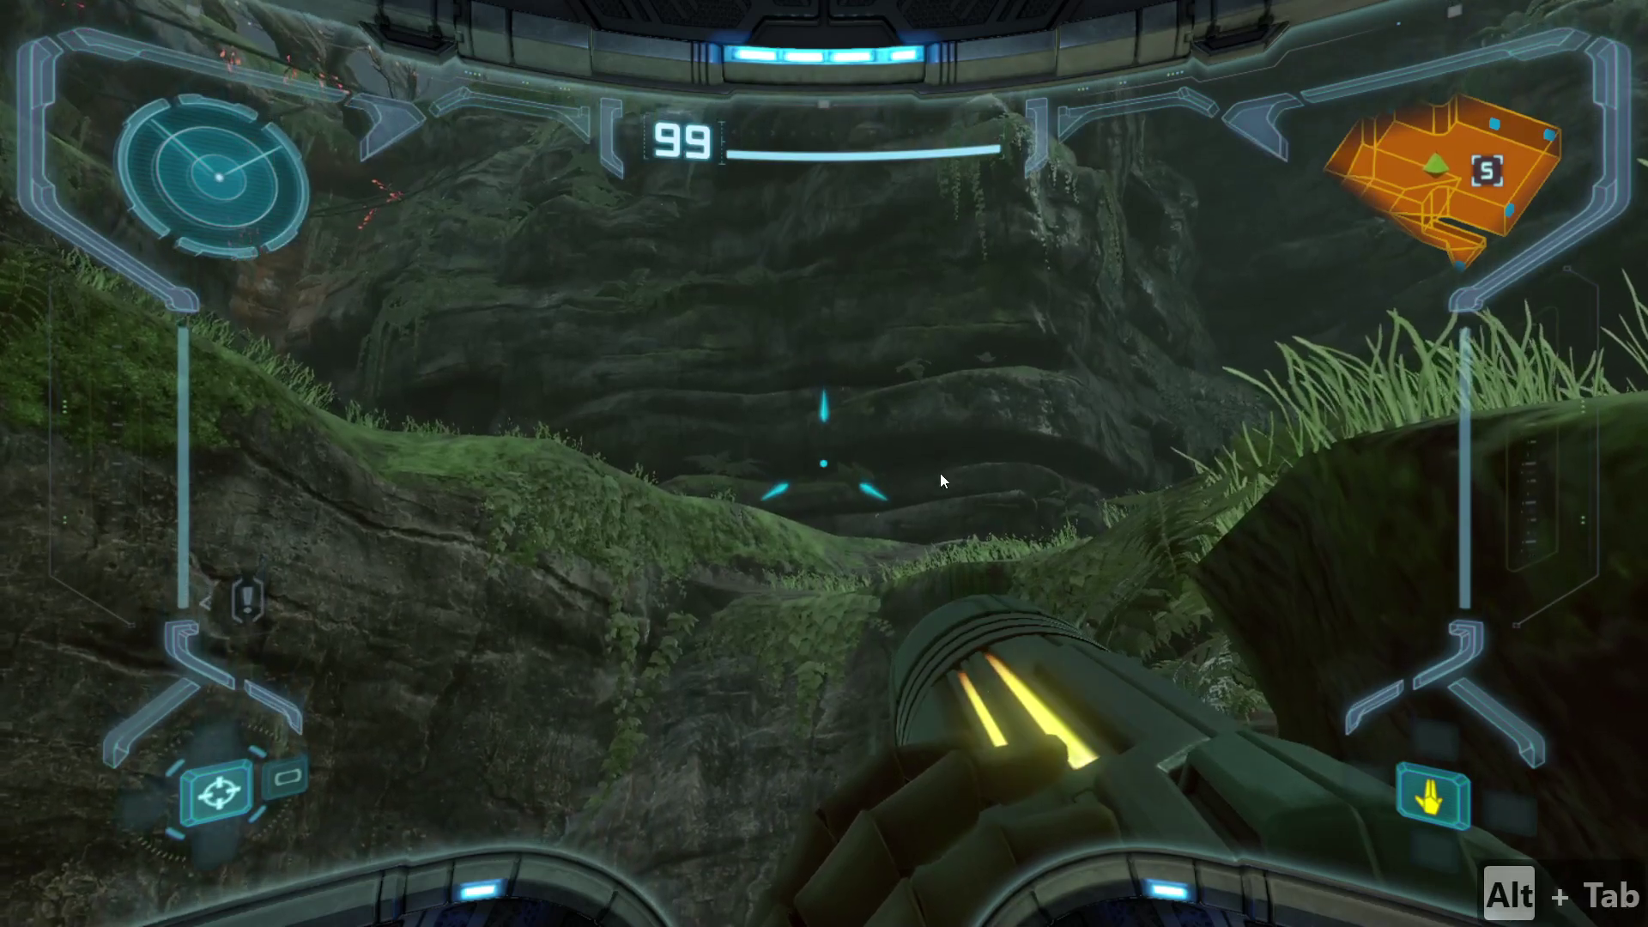